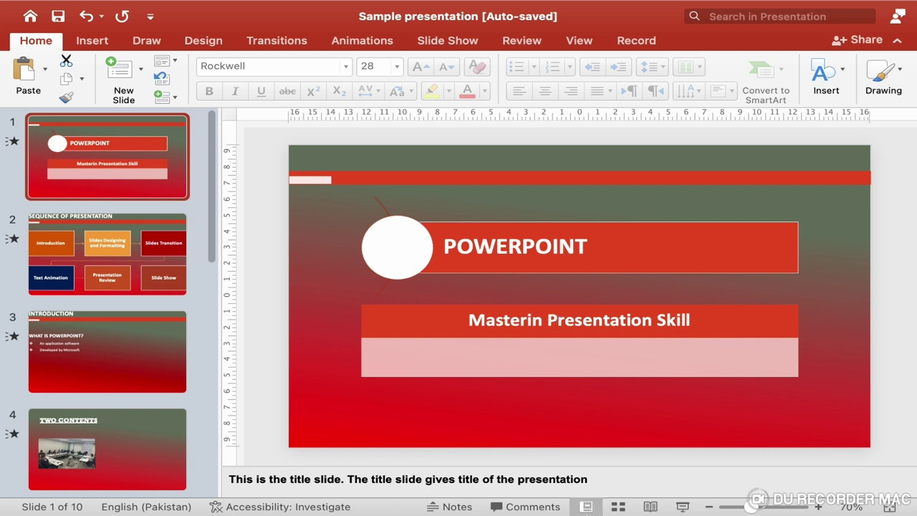
# - Select slide 4, TWO CONTENTS, showing the classroom photo and an empty 2nd Content placeholder
pyautogui.click(150, 429)
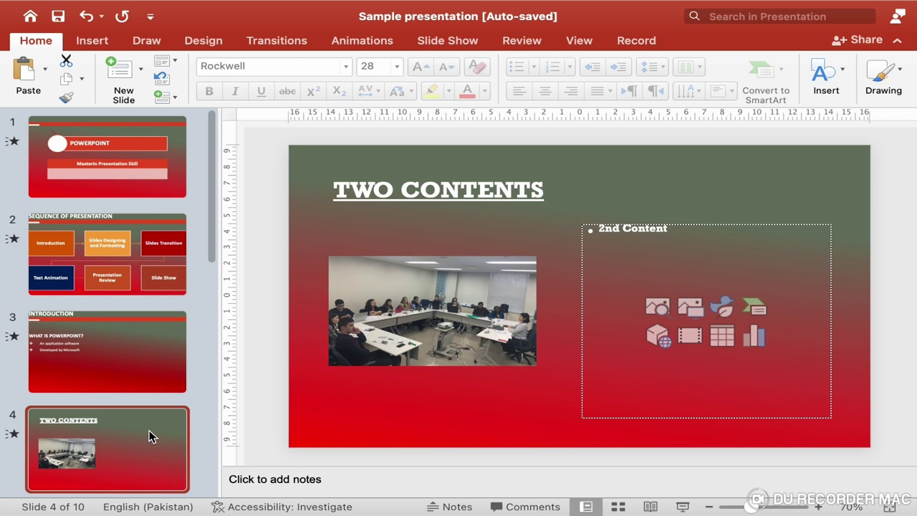
# - Open the Choose a Video dialog via Insert > Media > Video > Video from File
pyautogui.click(93, 43)
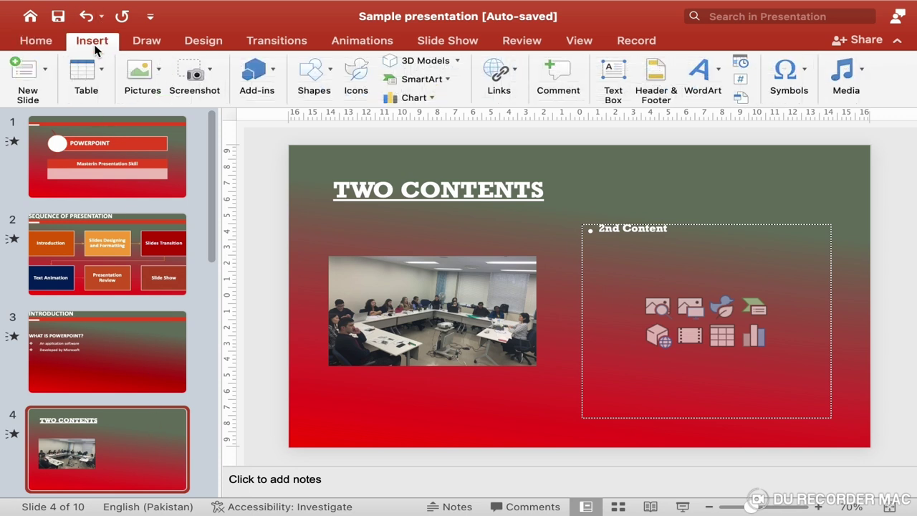
pyautogui.click(856, 82)
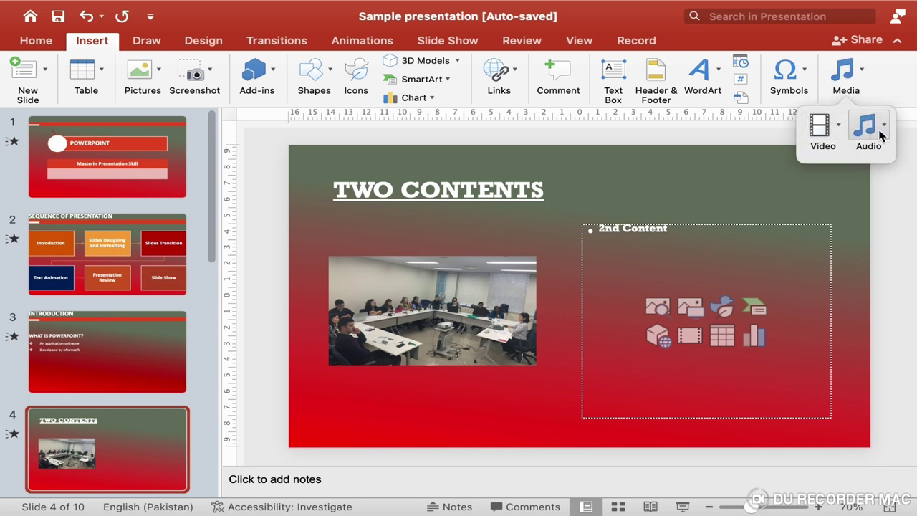
pyautogui.click(834, 134)
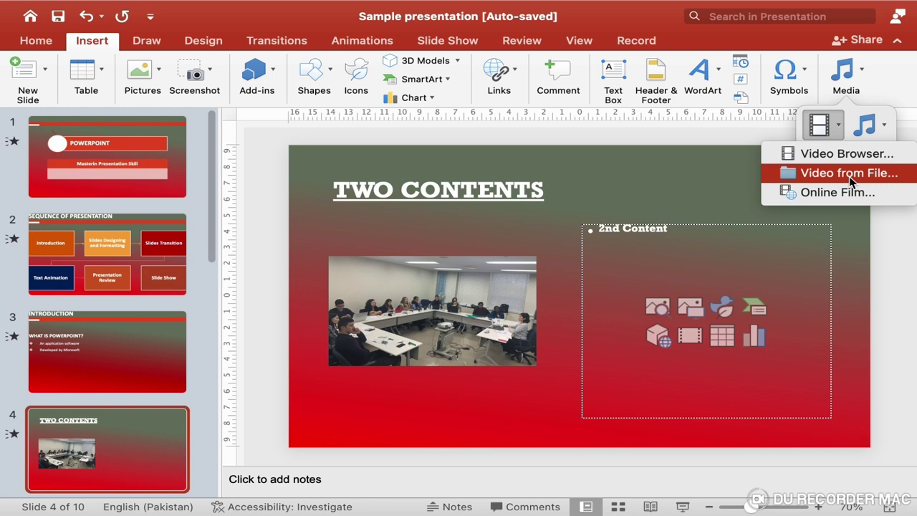
pyautogui.click(851, 177)
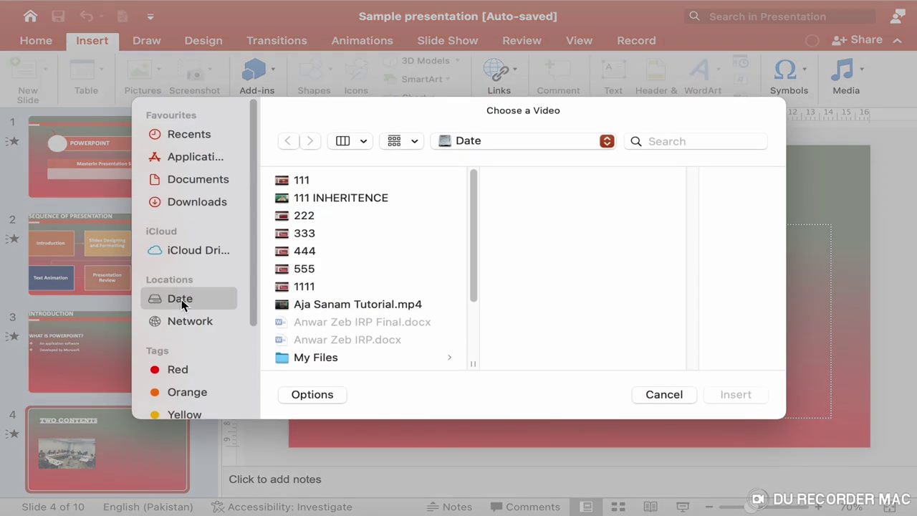
# - Insert the video file 222 into slide 4's right-hand 2nd Content area
pyautogui.click(306, 219)
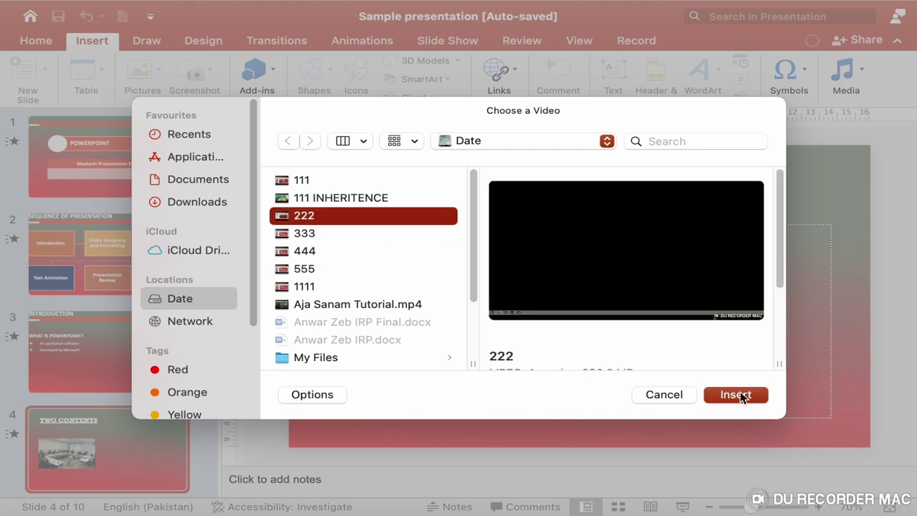
pyautogui.click(736, 395)
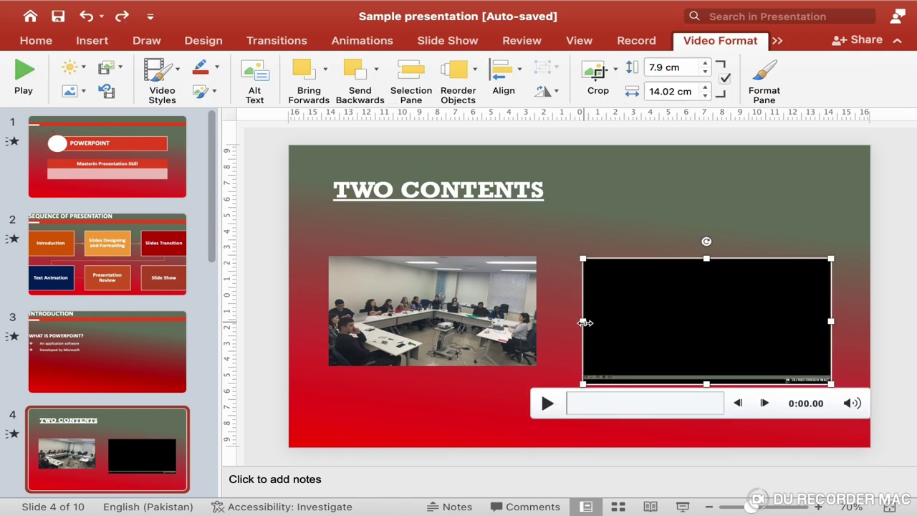
# - Resize the video to 16.23 cm wide and 10.36 cm tall, extending it left and up
pyautogui.moveTo(582, 321); pyautogui.dragTo(544, 321)
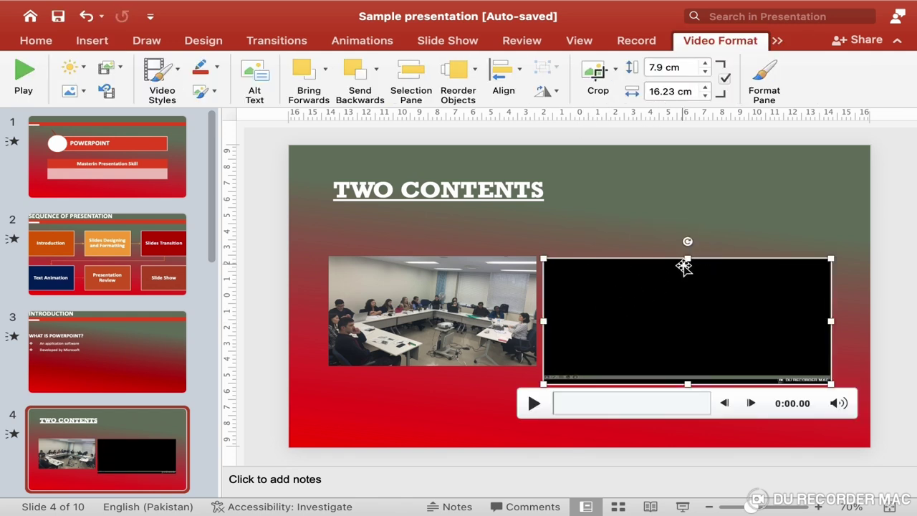
pyautogui.moveTo(686, 260); pyautogui.dragTo(686, 216)
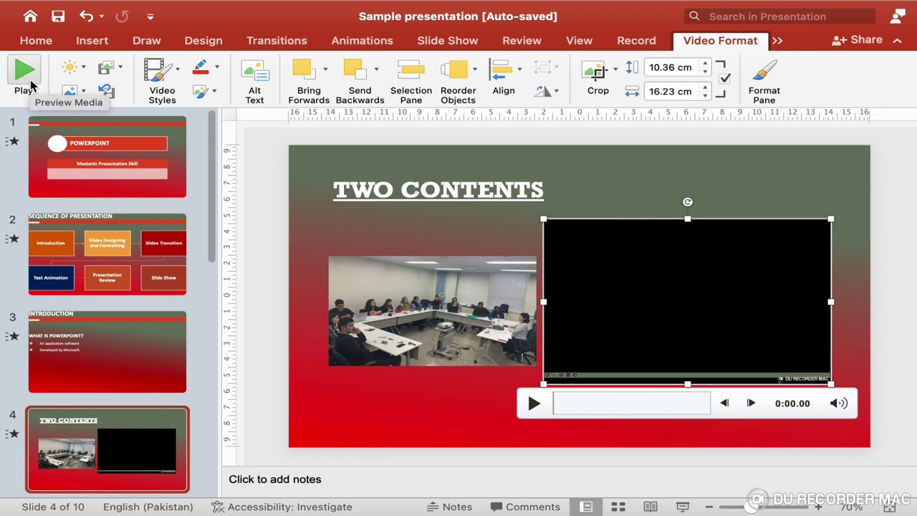
# - Preview the video, pause it at 0:03.48, and show the Brightness/Contrast correction presets
pyautogui.click(26, 72)
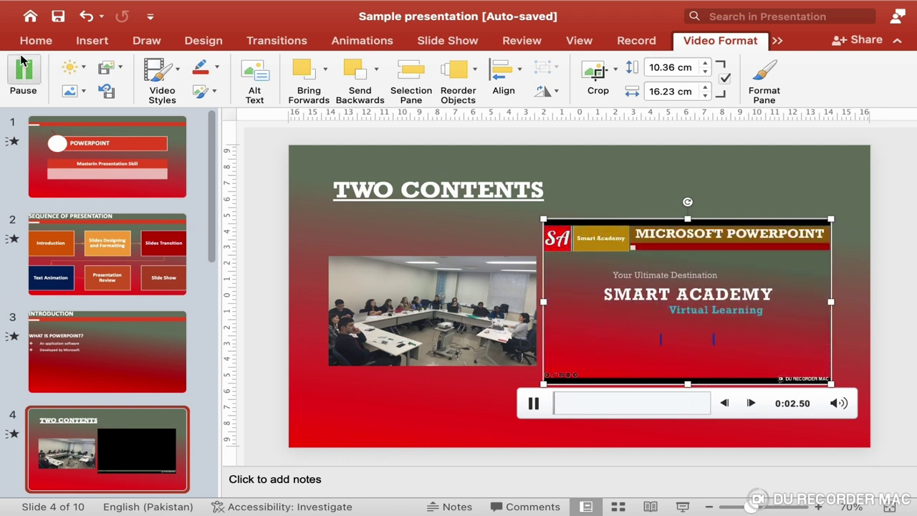
pyautogui.click(26, 71)
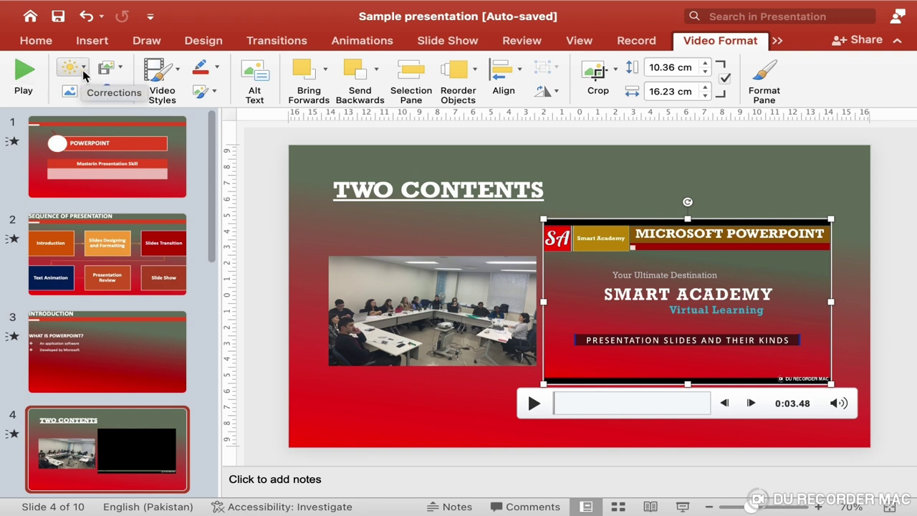
pyautogui.click(83, 70)
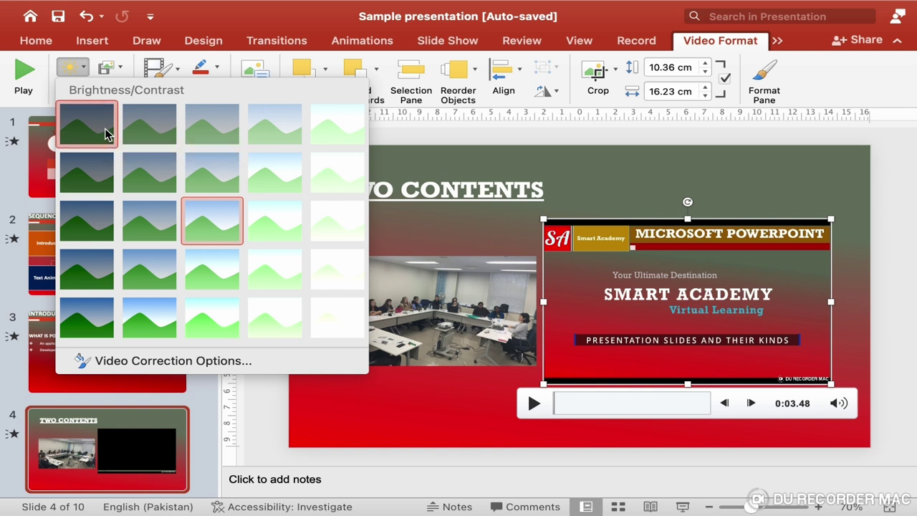
# - Try the darkest brightness/contrast preset on the video, then switch to the centre normal preset
pyautogui.click(107, 135)
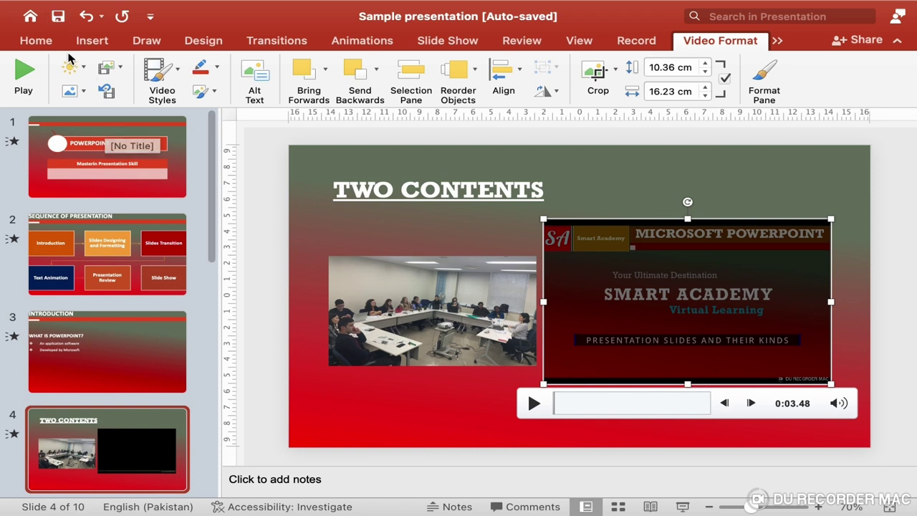
pyautogui.click(75, 67)
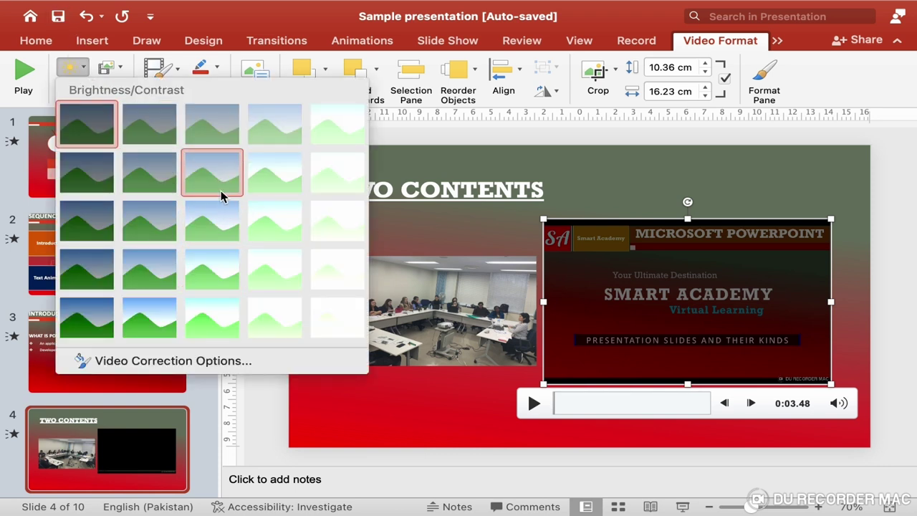
pyautogui.click(213, 218)
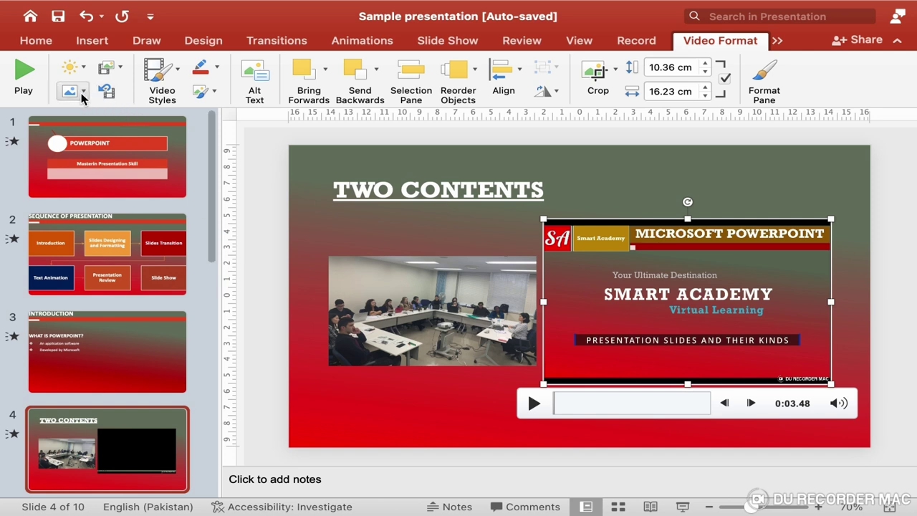
pyautogui.click(82, 93)
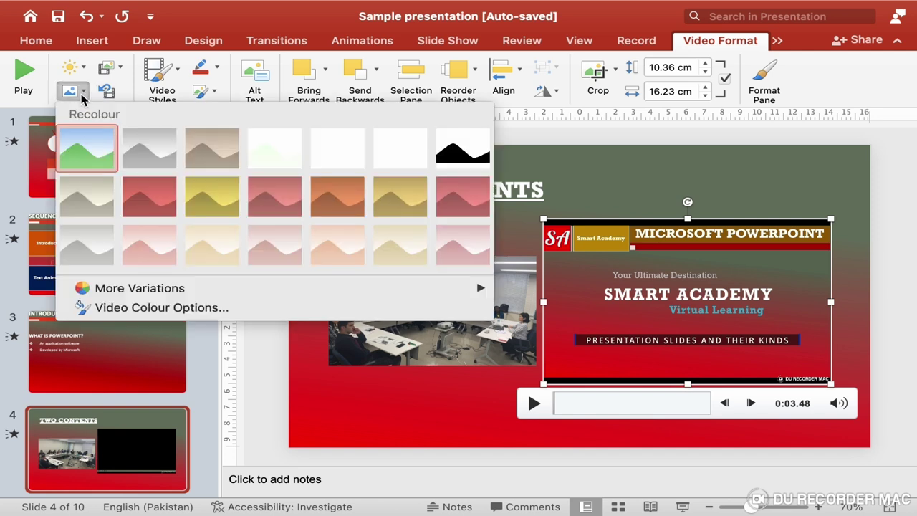
pyautogui.click(214, 216)
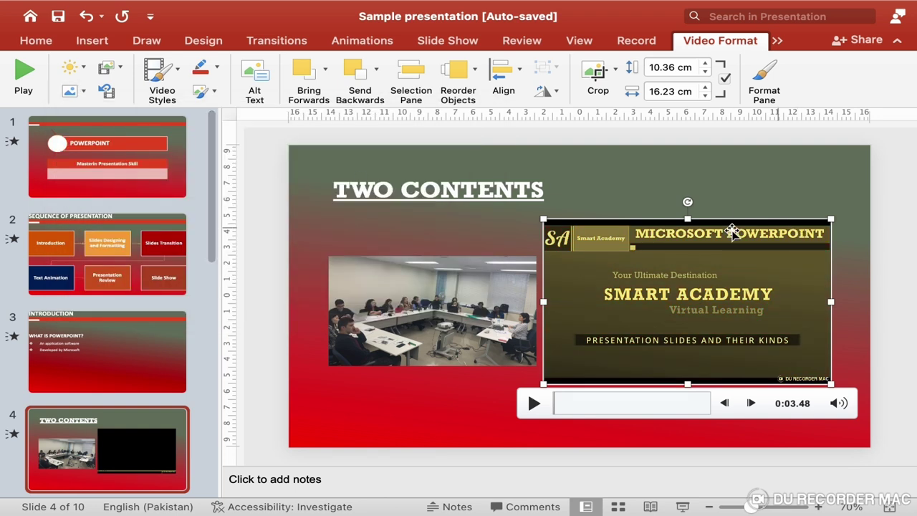
pyautogui.click(84, 92)
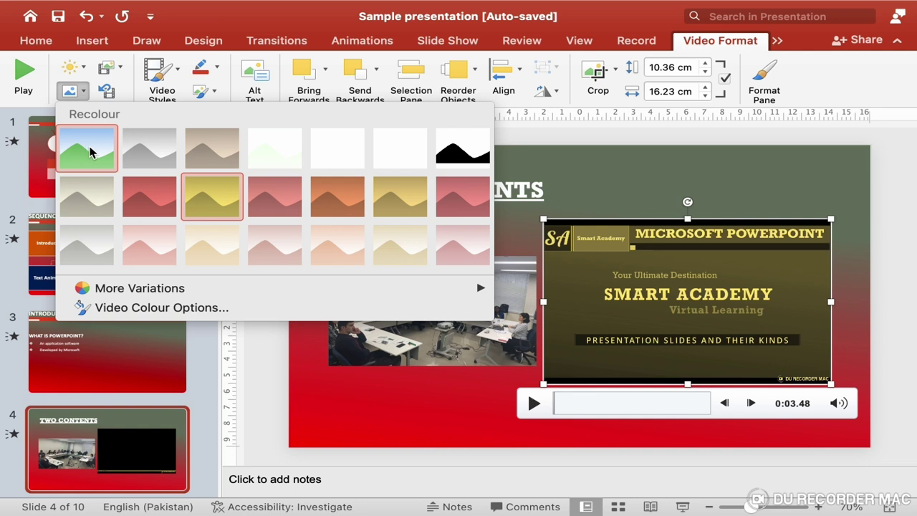
pyautogui.click(90, 151)
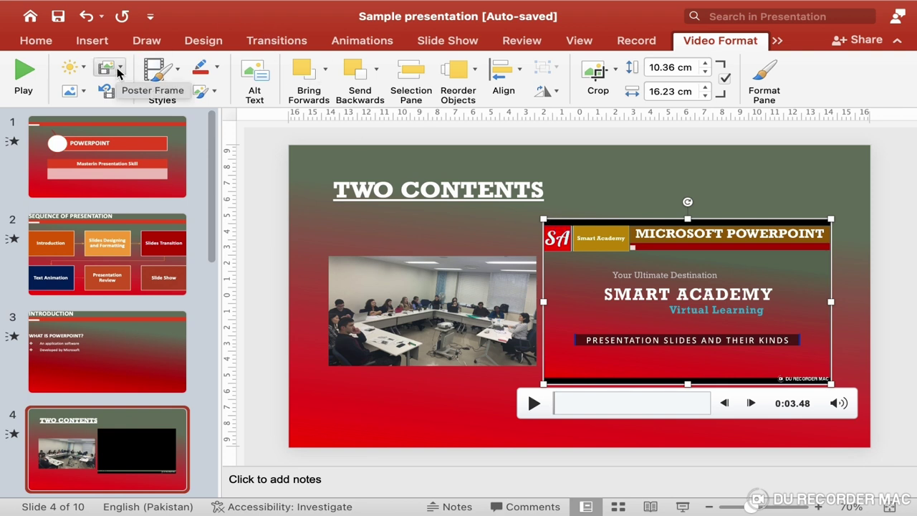
# - Set IMG_1260.JPEG from the Pic for presentation folder as the video's poster frame
pyautogui.click(119, 74)
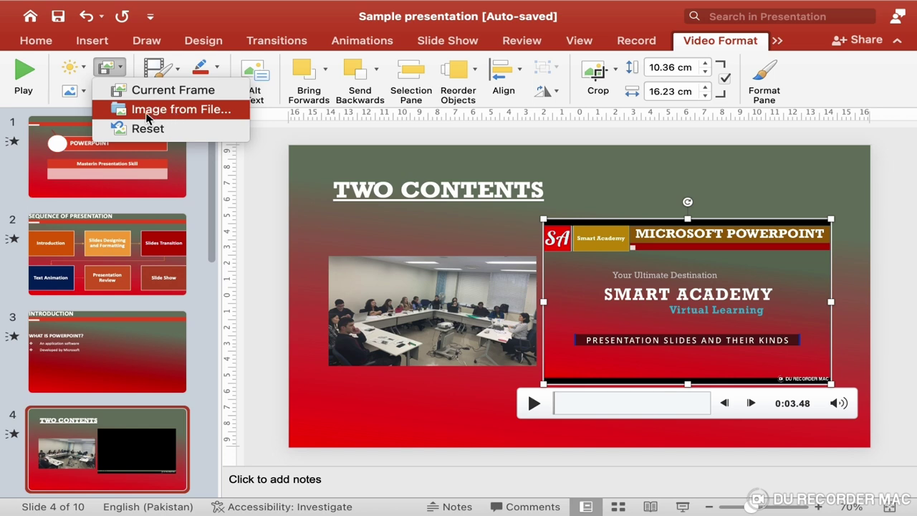
pyautogui.click(190, 112)
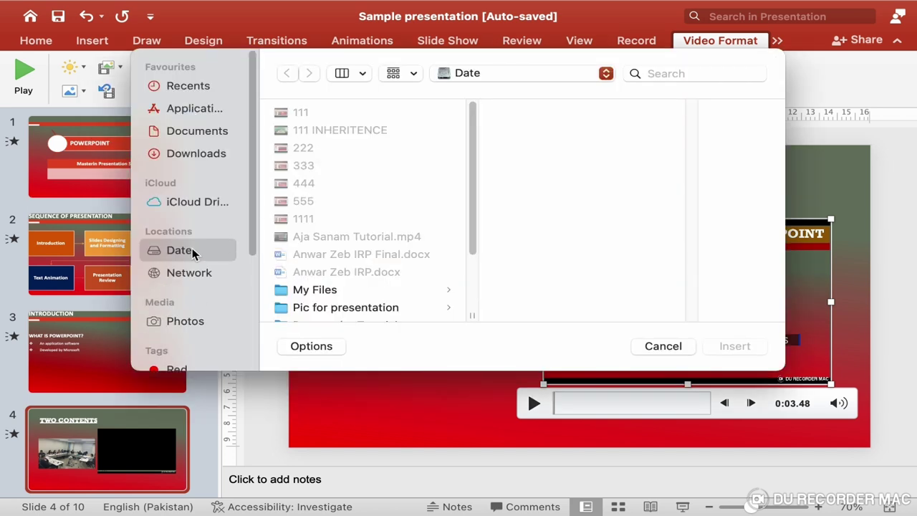
pyautogui.scroll(-5, 328, 271)
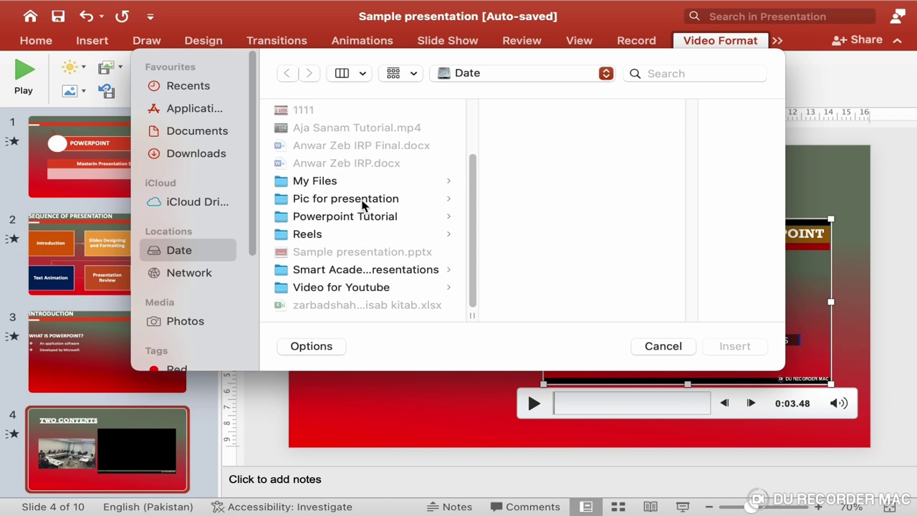
pyautogui.click(363, 204)
pyautogui.click(566, 148)
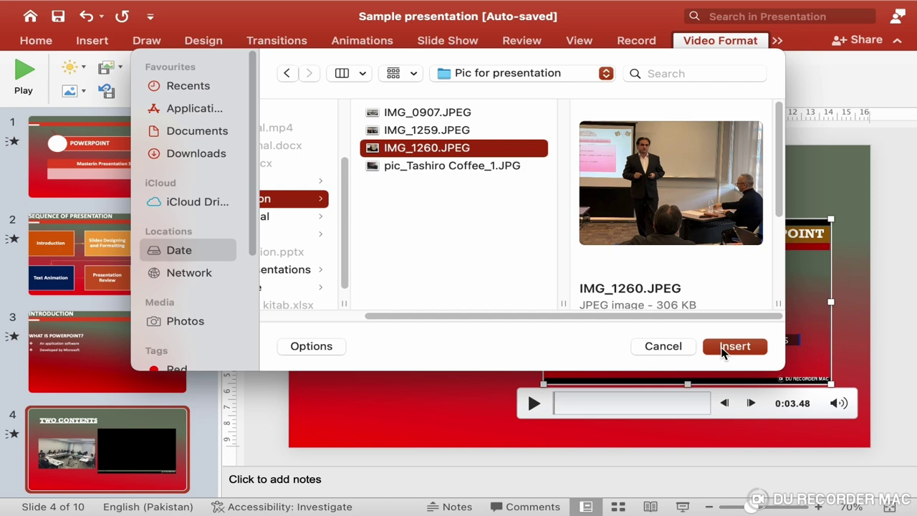
pyautogui.click(722, 350)
pyautogui.click(424, 427)
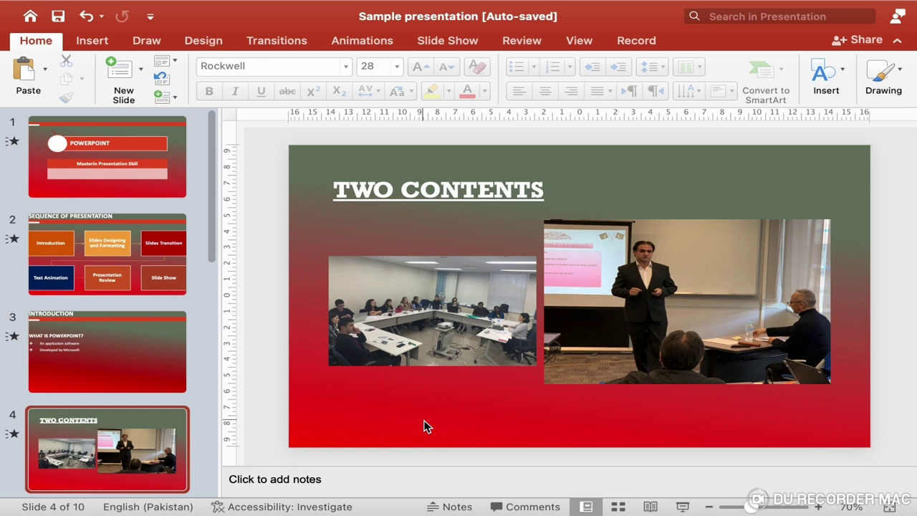
pyautogui.moveTo(594, 361)
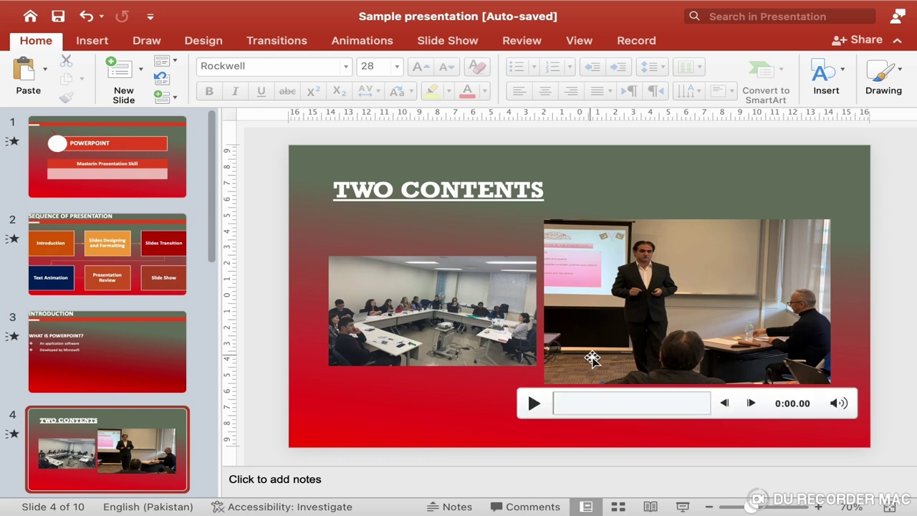
pyautogui.click(531, 403)
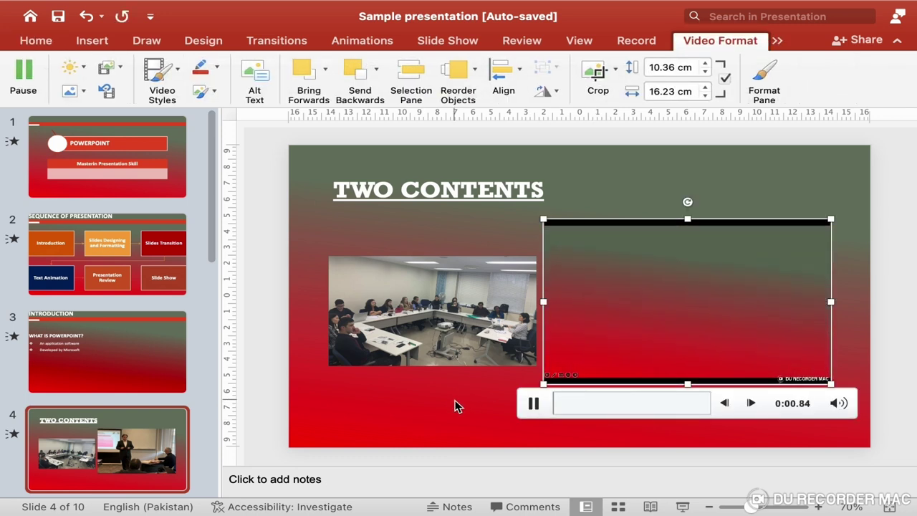
pyautogui.click(458, 407)
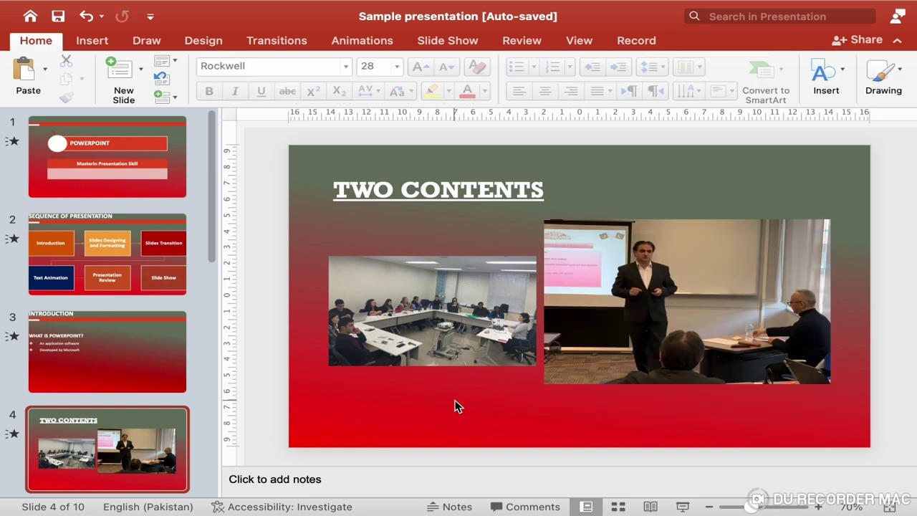
pyautogui.click(633, 351)
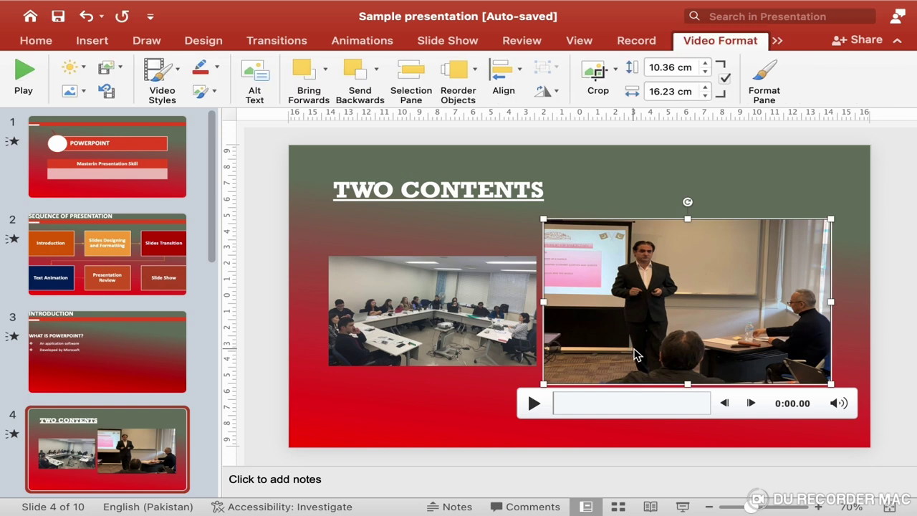
# - Reset the poster frame and pause the video on its SMART ACADEMY title at 0:04.31
pyautogui.click(118, 68)
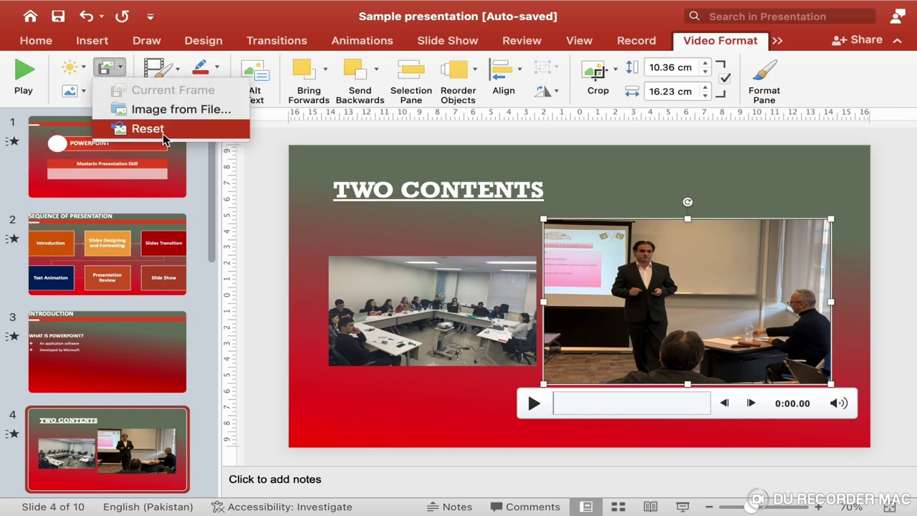
pyautogui.click(162, 130)
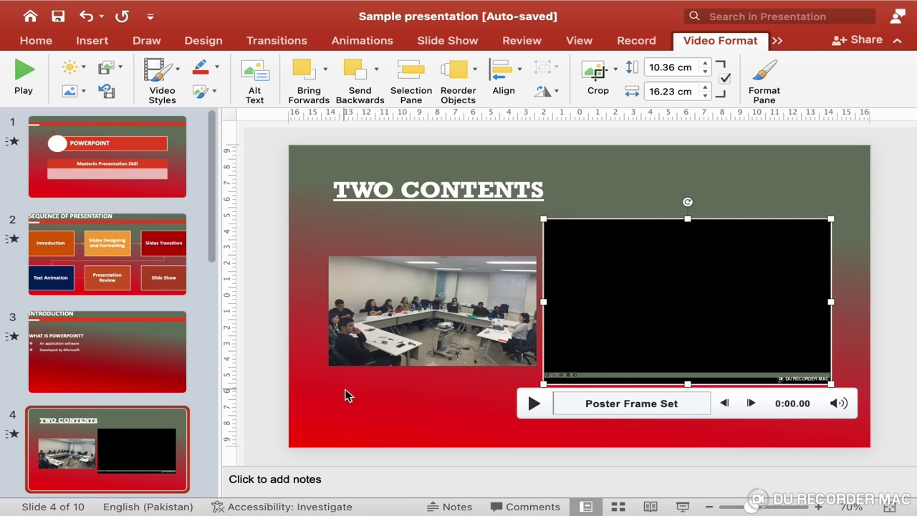
pyautogui.click(346, 395)
pyautogui.click(651, 330)
pyautogui.click(534, 403)
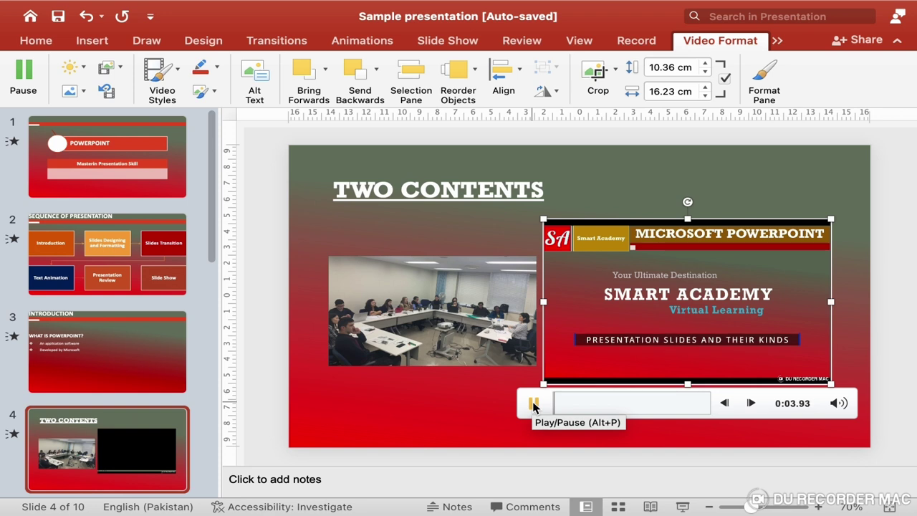
pyautogui.click(533, 404)
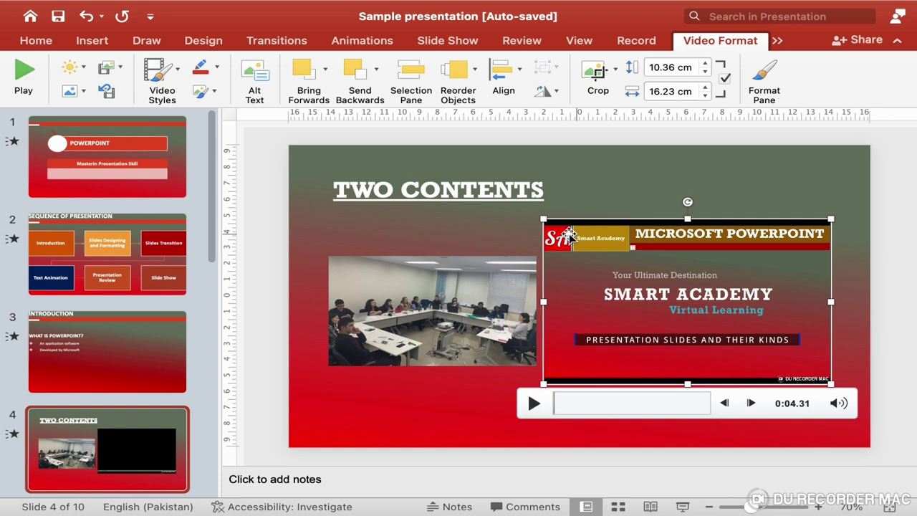
pyautogui.click(119, 74)
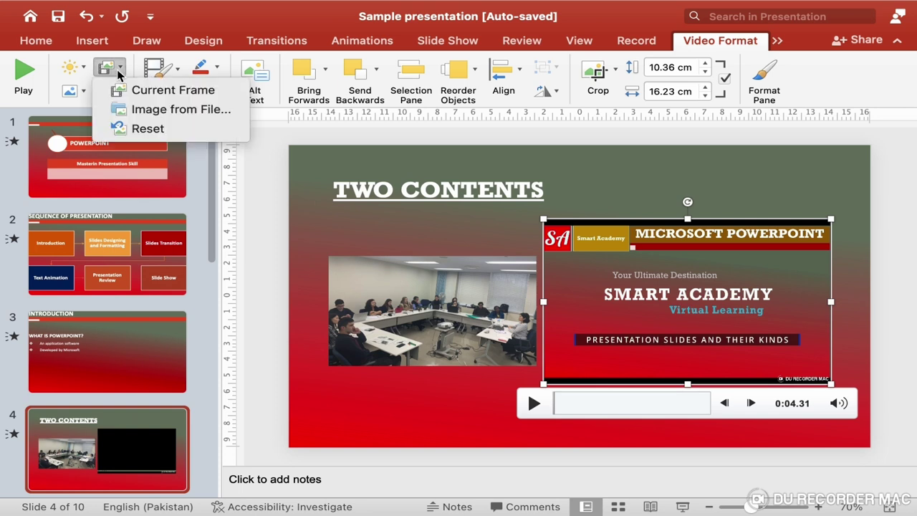
# - Use the current SMART ACADEMY frame as the poster image and check it on the slide
pyautogui.click(167, 91)
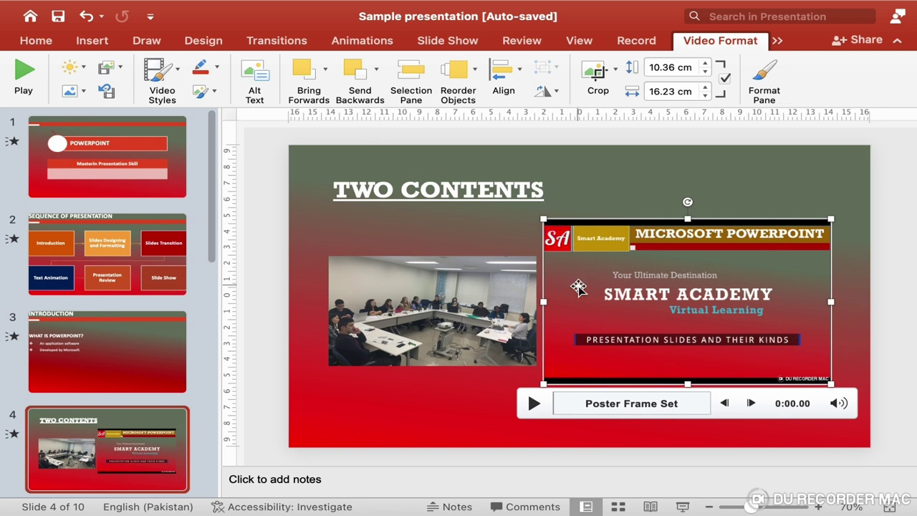
pyautogui.click(469, 392)
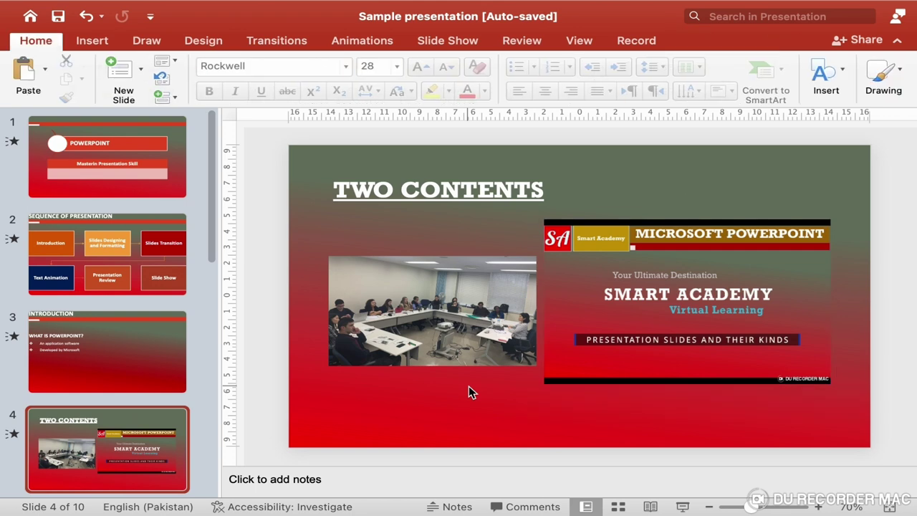
pyautogui.moveTo(647, 344)
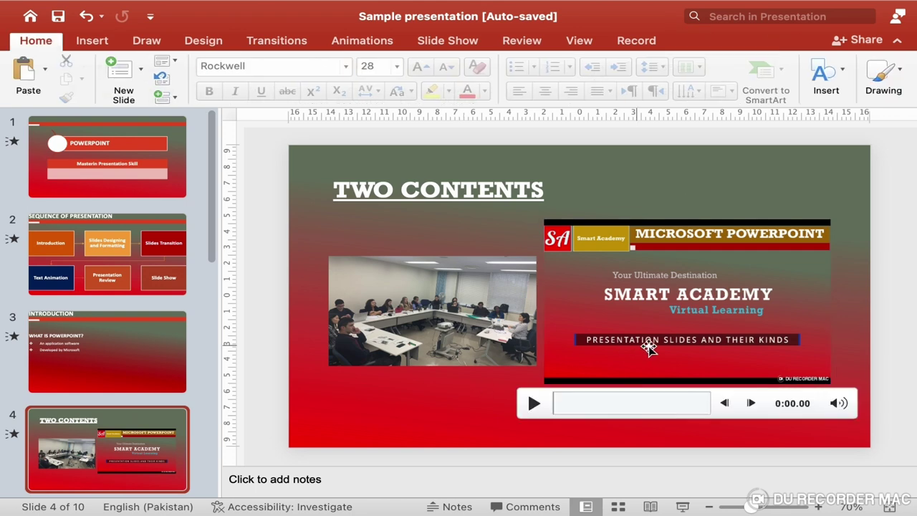
pyautogui.click(534, 406)
pyautogui.click(536, 406)
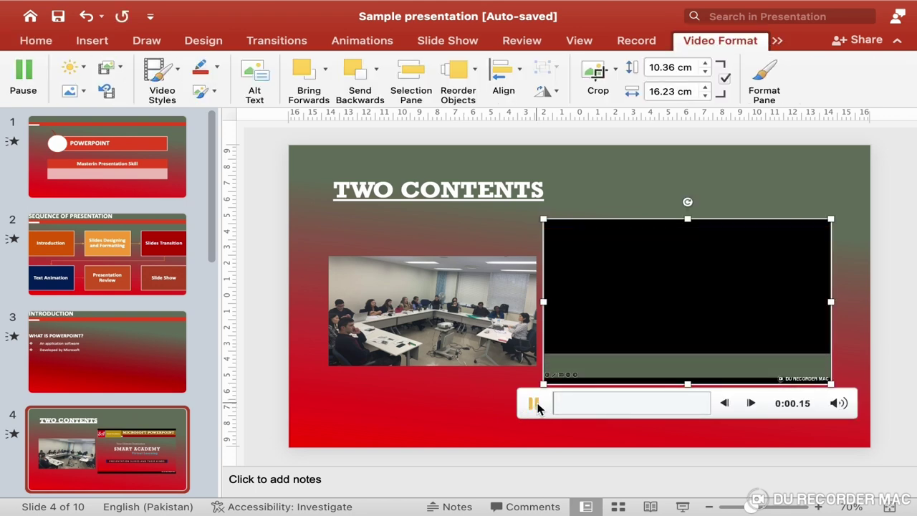
pyautogui.click(431, 423)
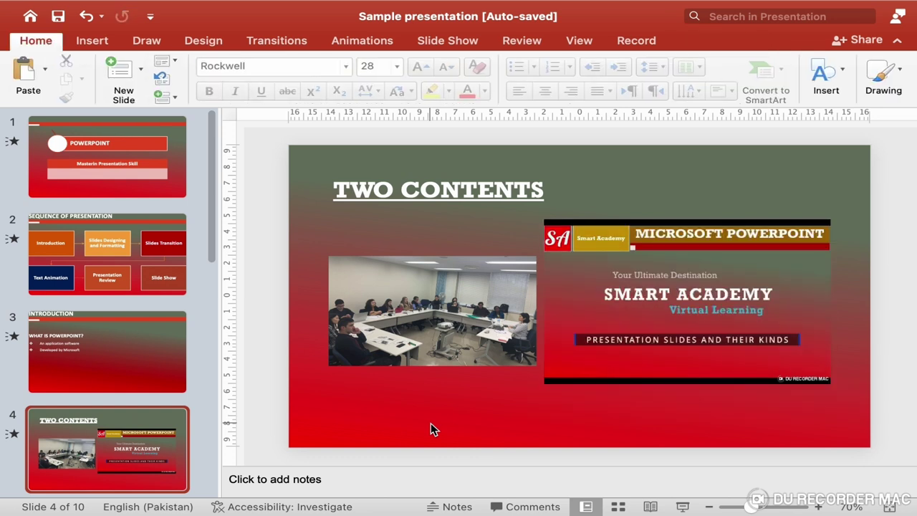
pyautogui.click(651, 311)
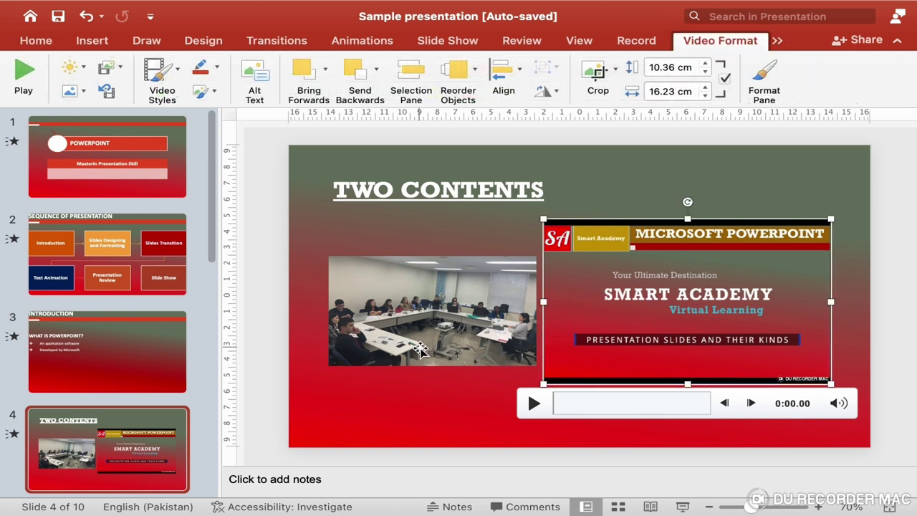
# - Try Canvas Grey and a monitor frame, then apply the Moderate snipped-corner video style
pyautogui.click(178, 76)
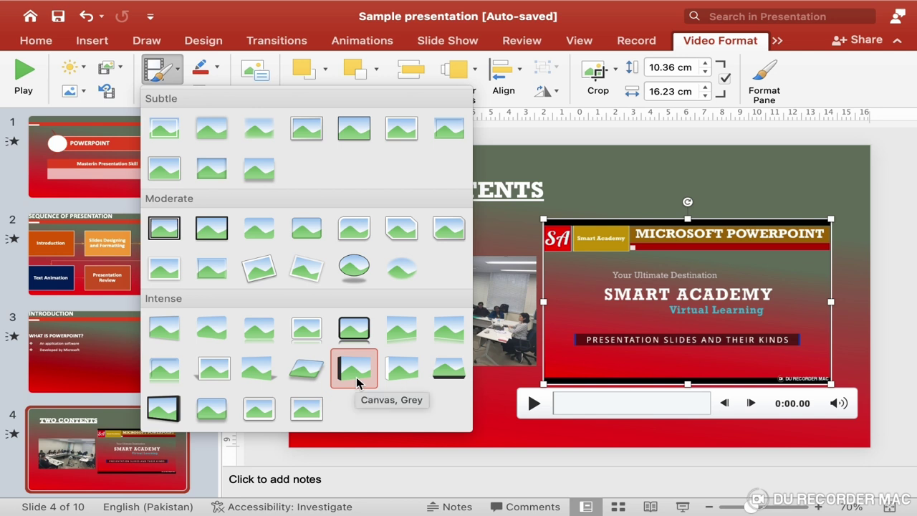
pyautogui.click(356, 382)
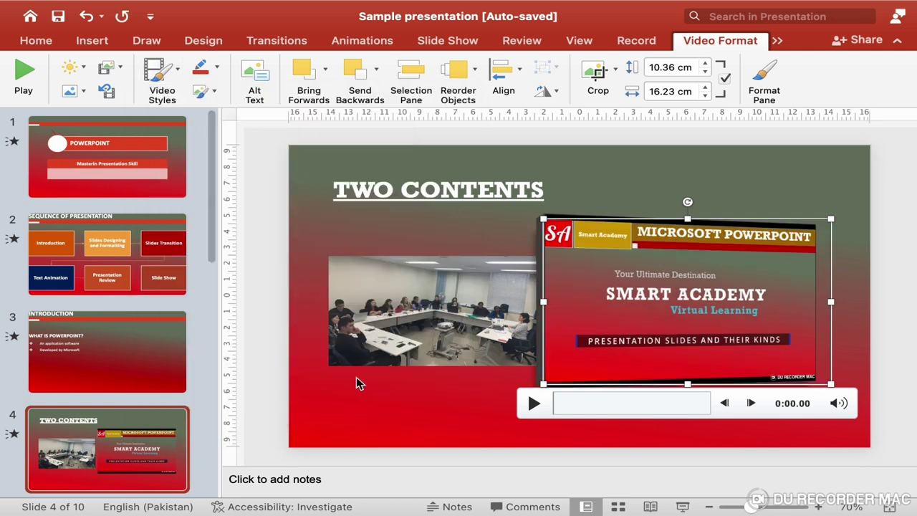
pyautogui.click(169, 82)
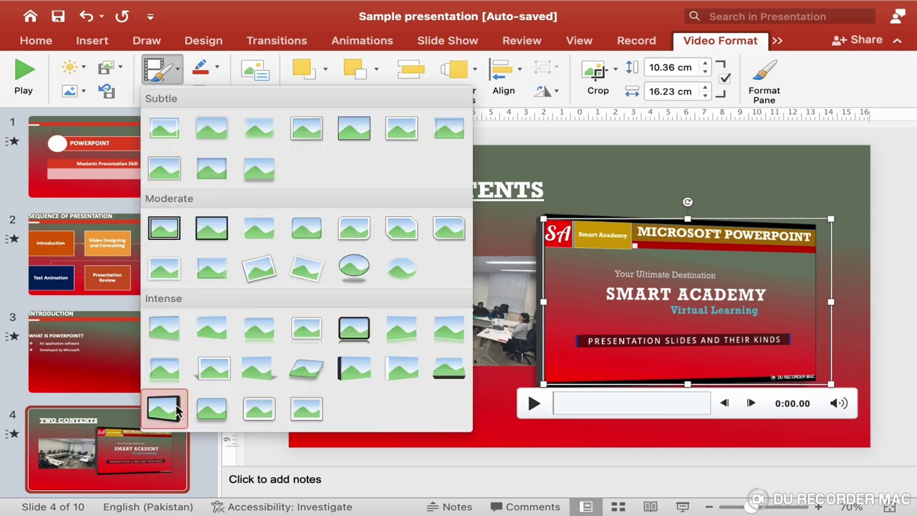
pyautogui.click(178, 411)
pyautogui.click(160, 71)
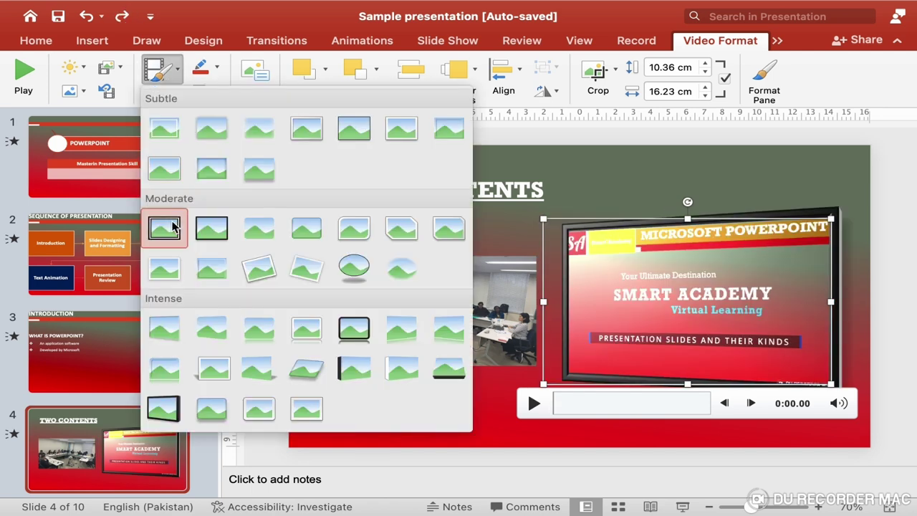
pyautogui.click(407, 251)
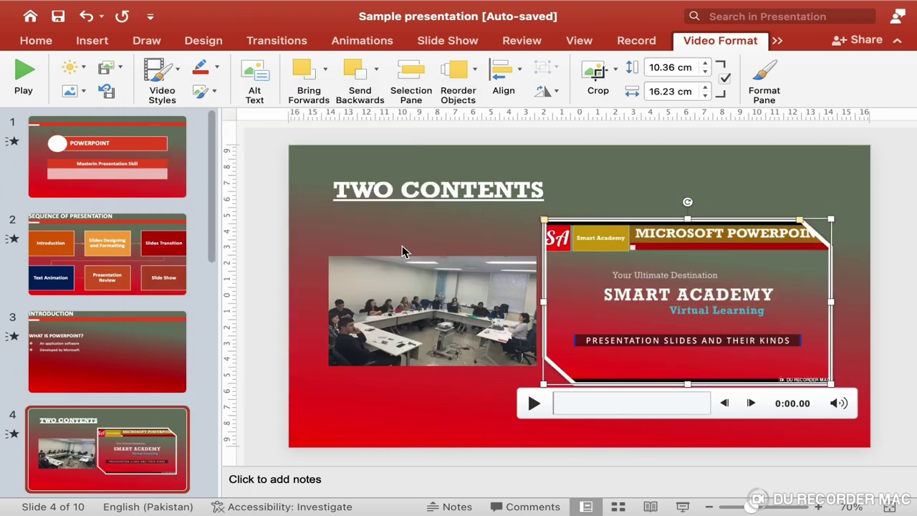
pyautogui.click(458, 427)
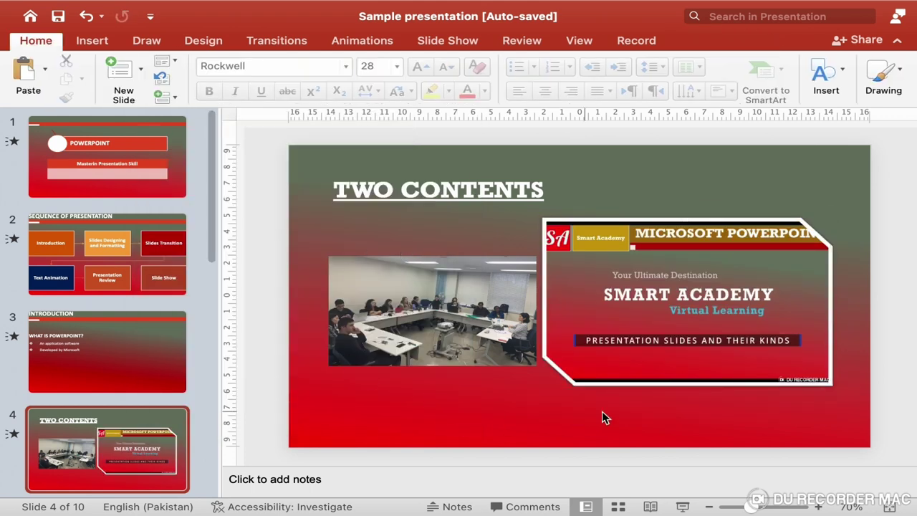
pyautogui.click(659, 371)
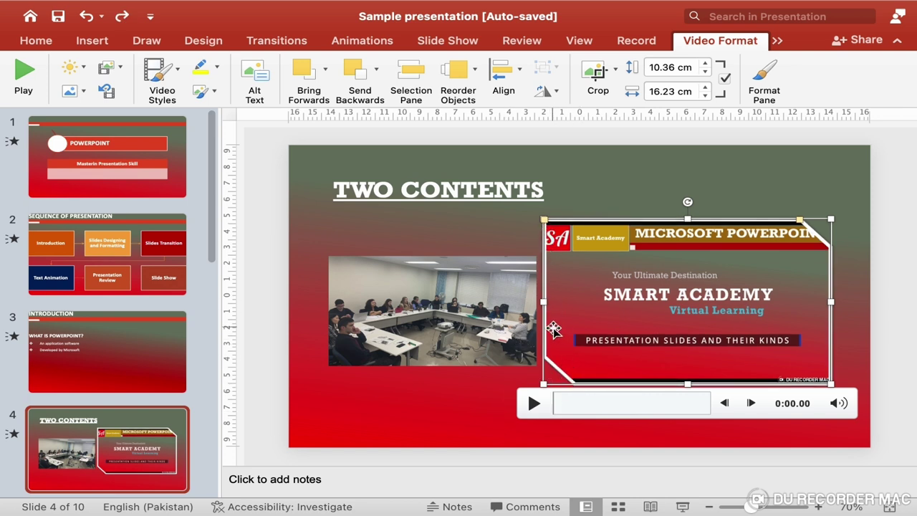
# - Give the video a 6 pt yellow border, after first trying a ¼ pt weight
pyautogui.click(220, 70)
pyautogui.moveTo(245, 300)
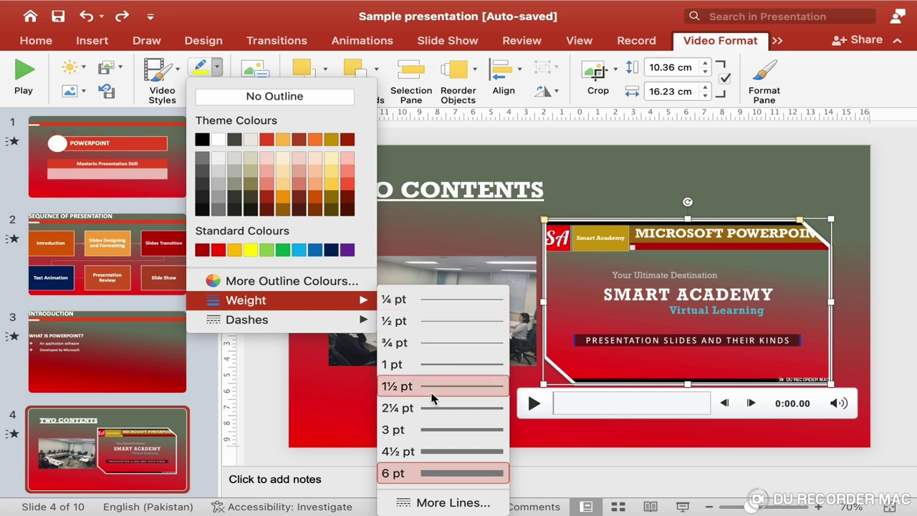
pyautogui.click(453, 304)
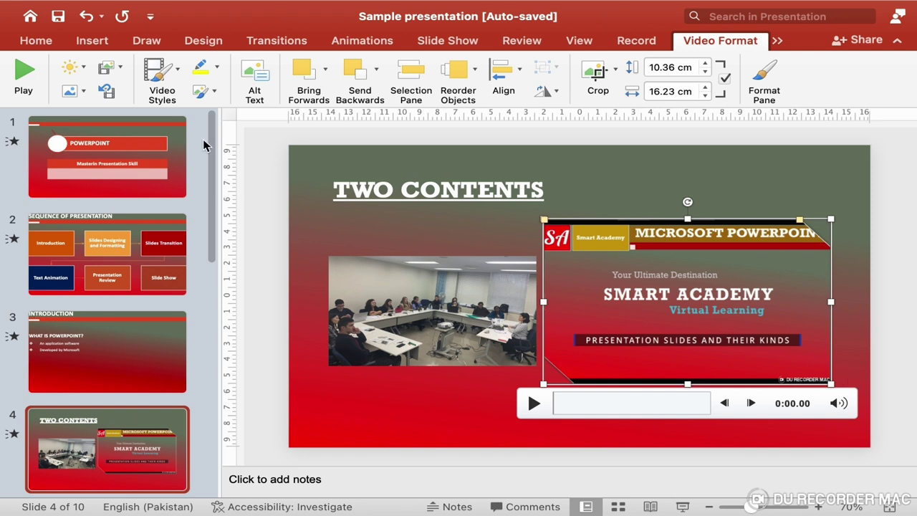
pyautogui.click(217, 70)
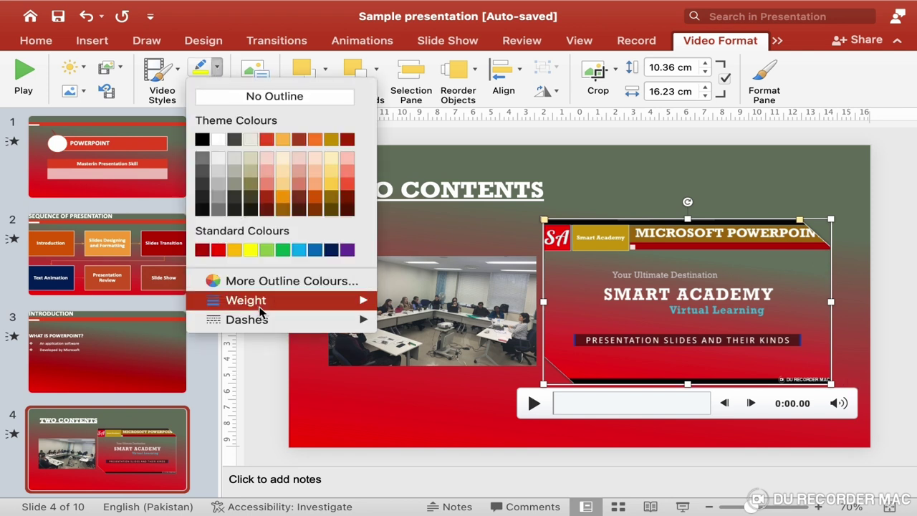
pyautogui.click(430, 473)
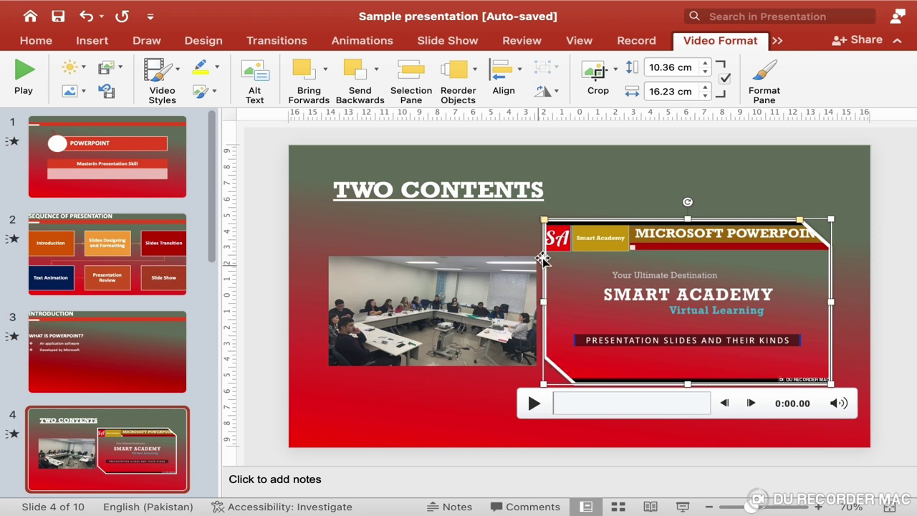
pyautogui.click(217, 75)
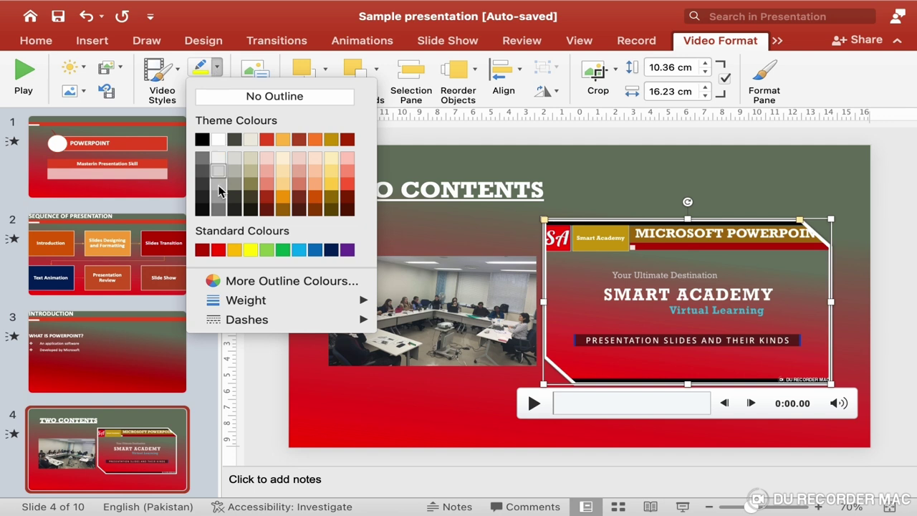
pyautogui.click(251, 250)
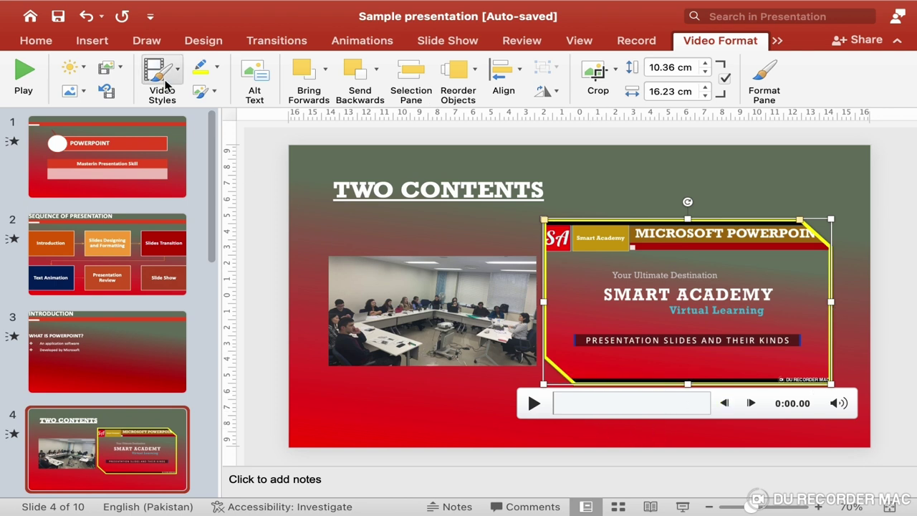
# - Tilt the video with a 3D preset, then apply a Parallel 3D rotation
pyautogui.click(215, 99)
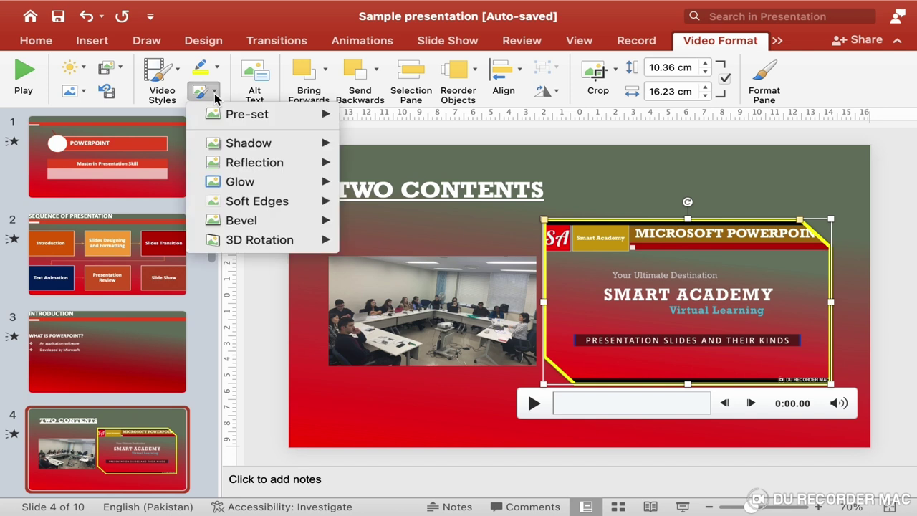
pyautogui.moveTo(231, 115)
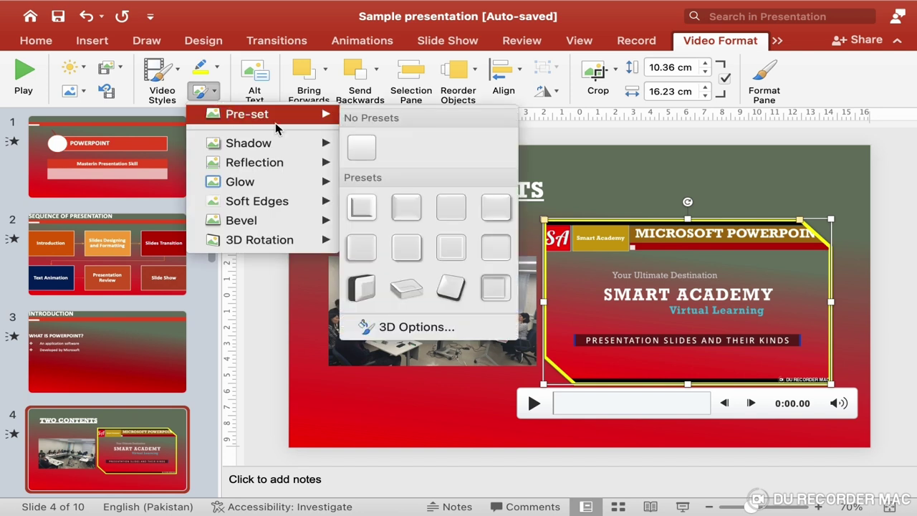
pyautogui.click(408, 289)
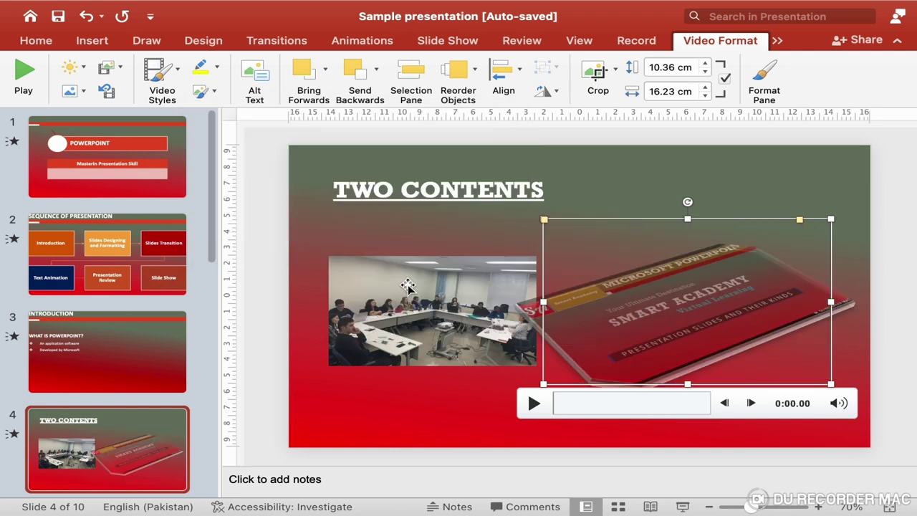
pyautogui.click(210, 94)
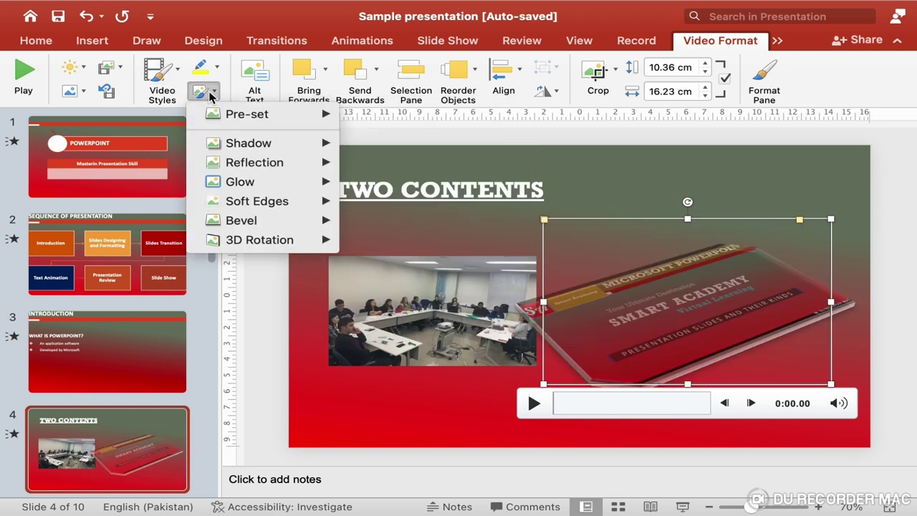
pyautogui.moveTo(266, 242)
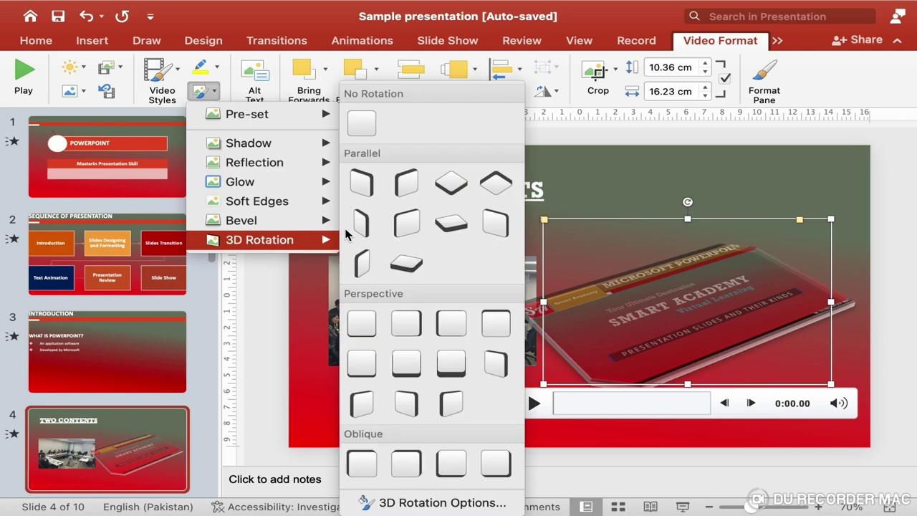
pyautogui.click(362, 261)
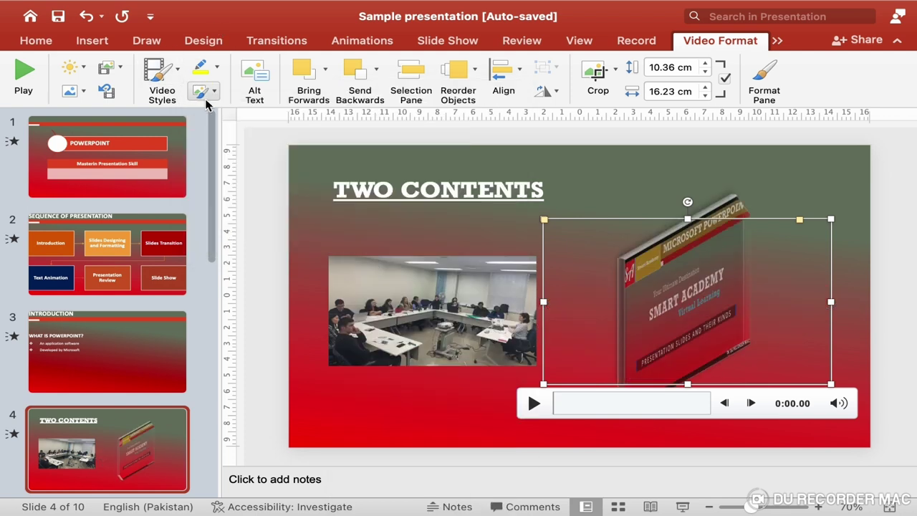
# - Undo the last video effect change and bring up the 3D preset list again
pyautogui.click(211, 92)
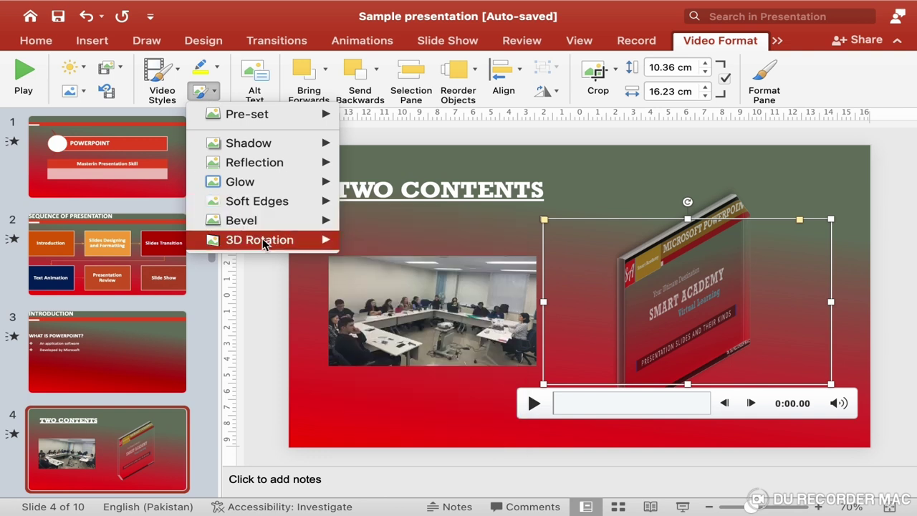
pyautogui.click(284, 20)
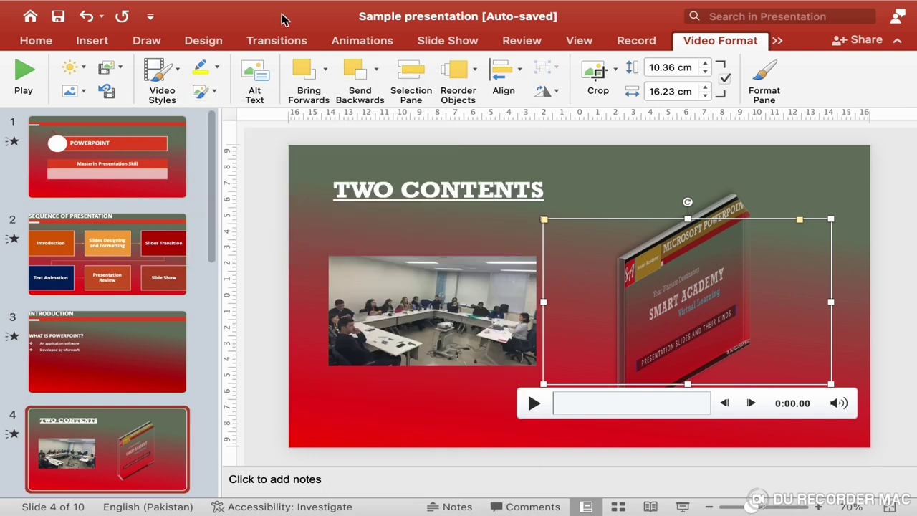
pyautogui.press('super+z')
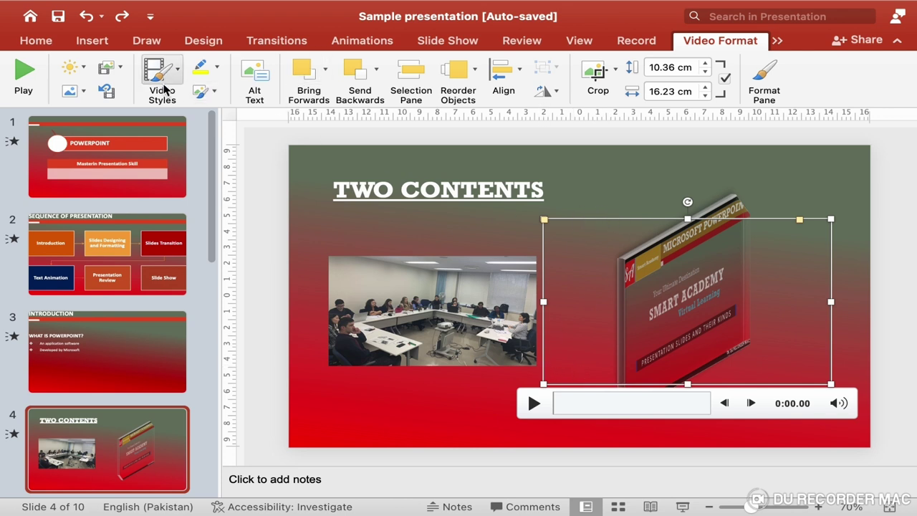
pyautogui.click(212, 98)
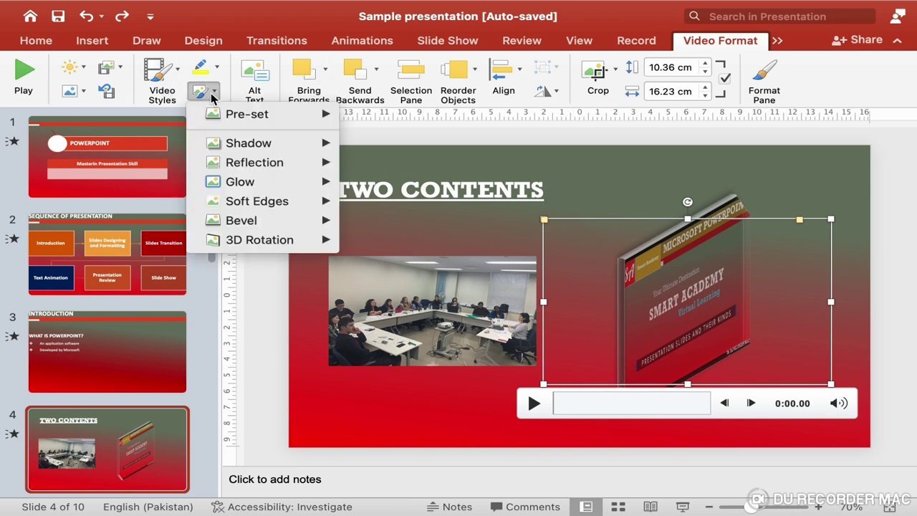
pyautogui.moveTo(226, 117)
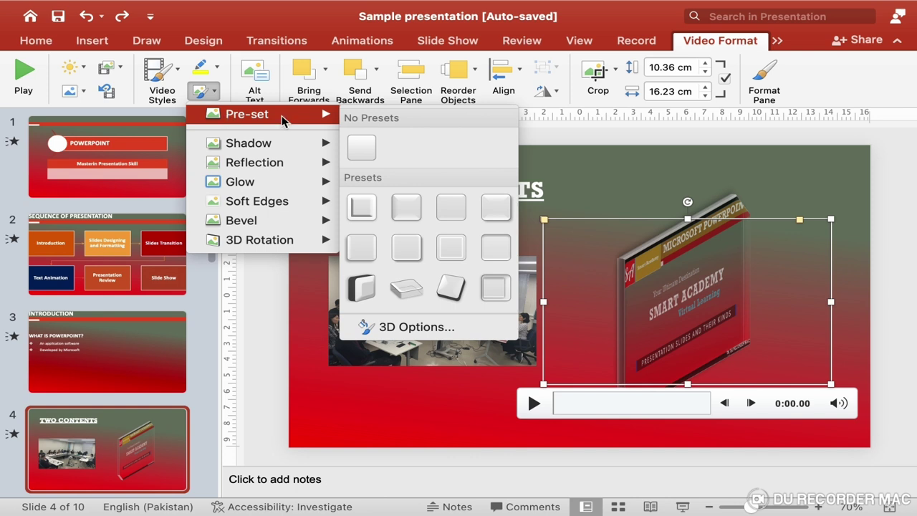
# - Set the video's preset to No Presets and drag the classroom photo behind the video
pyautogui.click(369, 144)
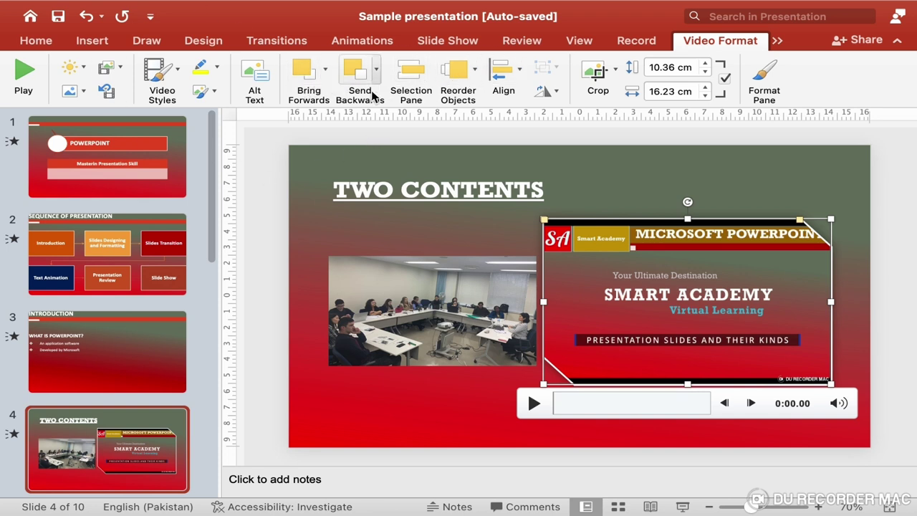
pyautogui.click(491, 320)
pyautogui.moveTo(491, 320); pyautogui.dragTo(715, 310)
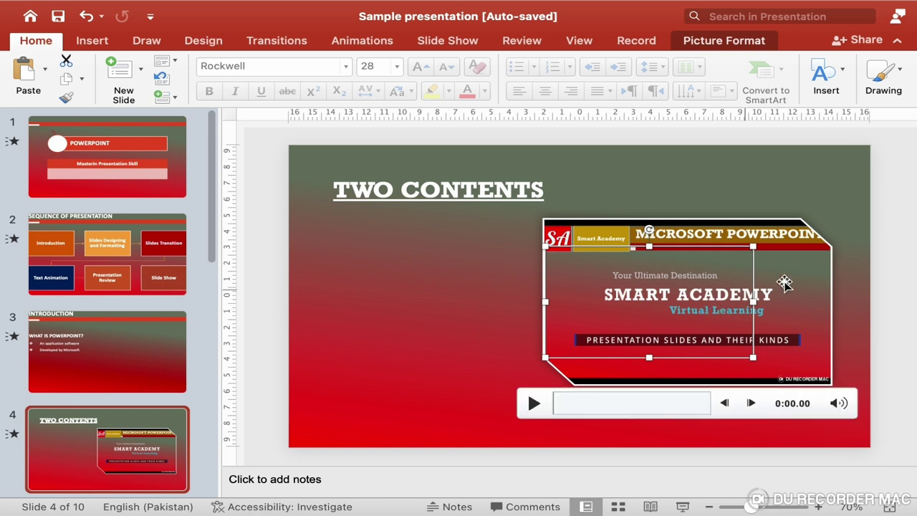
pyautogui.click(831, 293)
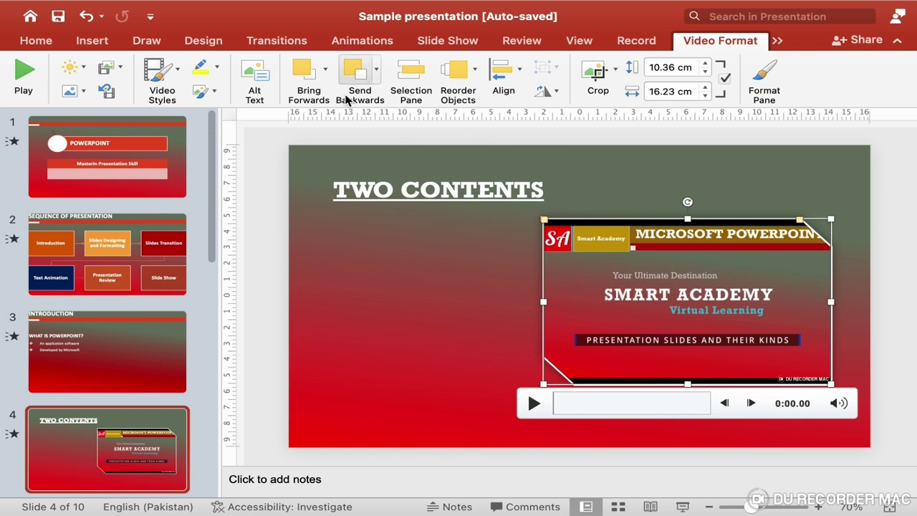
# - Send the video backward then forward, and undo the photo move to restore it at left
pyautogui.click(347, 99)
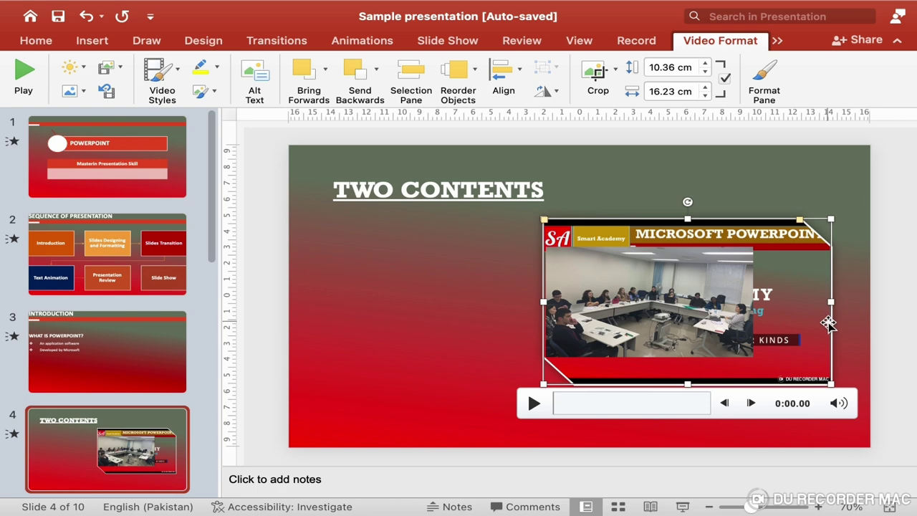
pyautogui.click(859, 258)
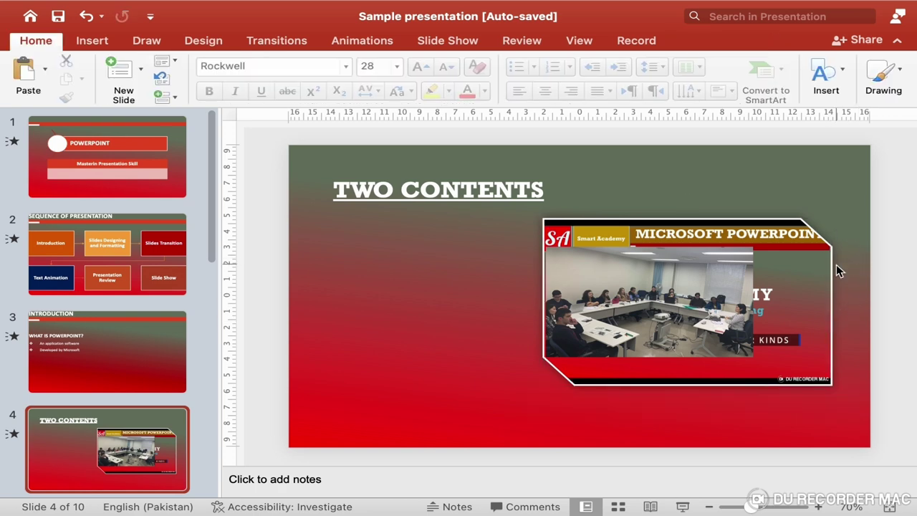
pyautogui.click(831, 266)
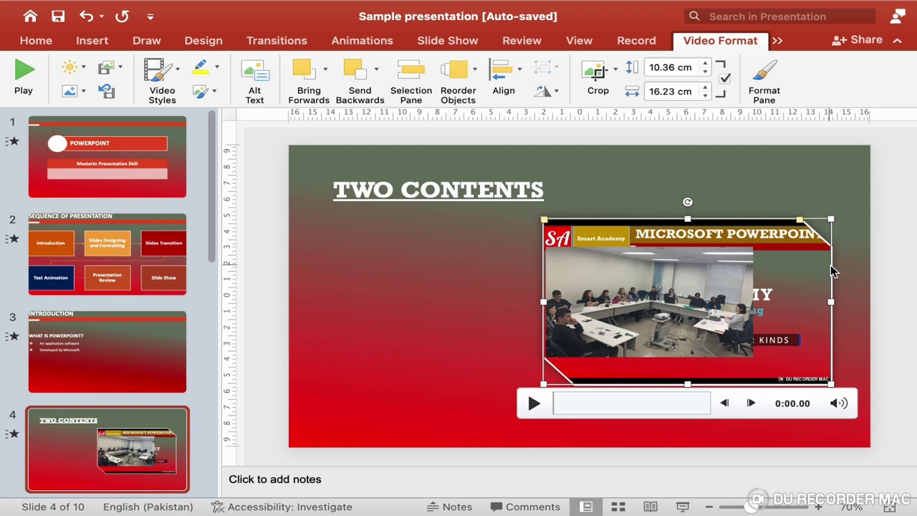
pyautogui.click(314, 84)
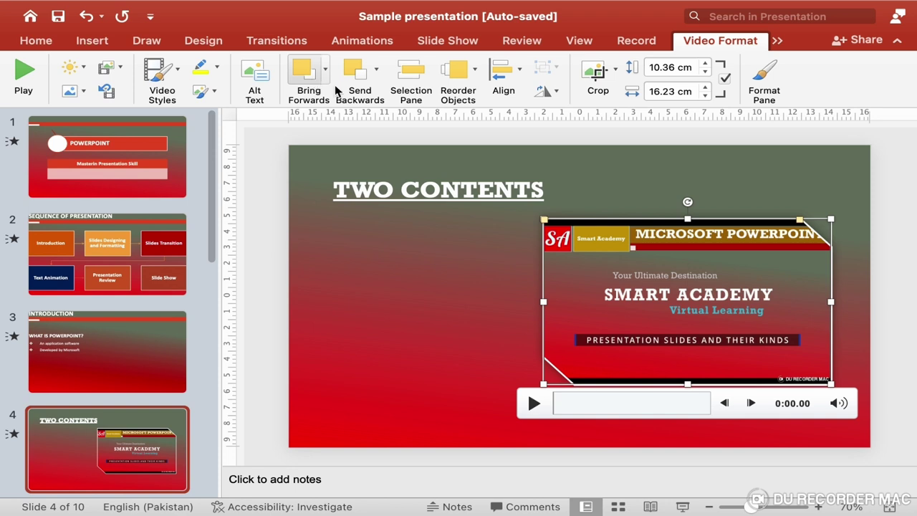
pyautogui.click(496, 296)
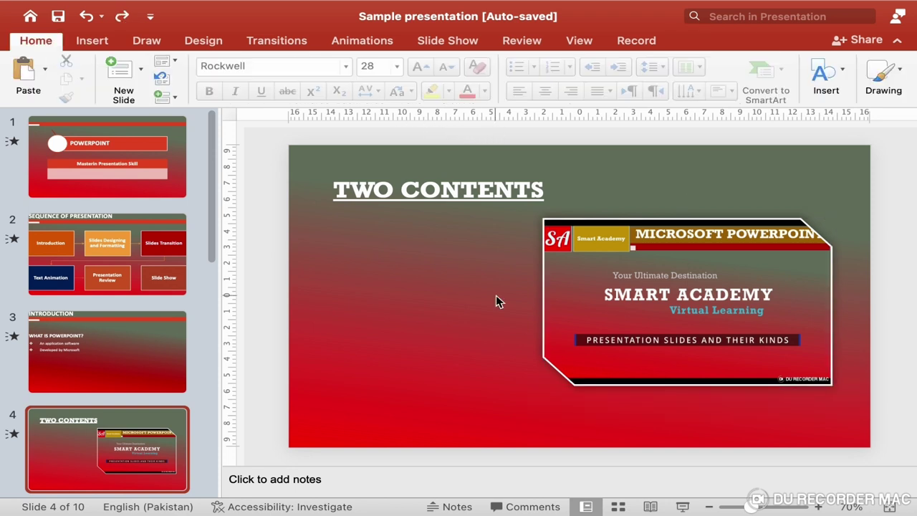
pyautogui.press('super+z')
pyautogui.press('super+z')
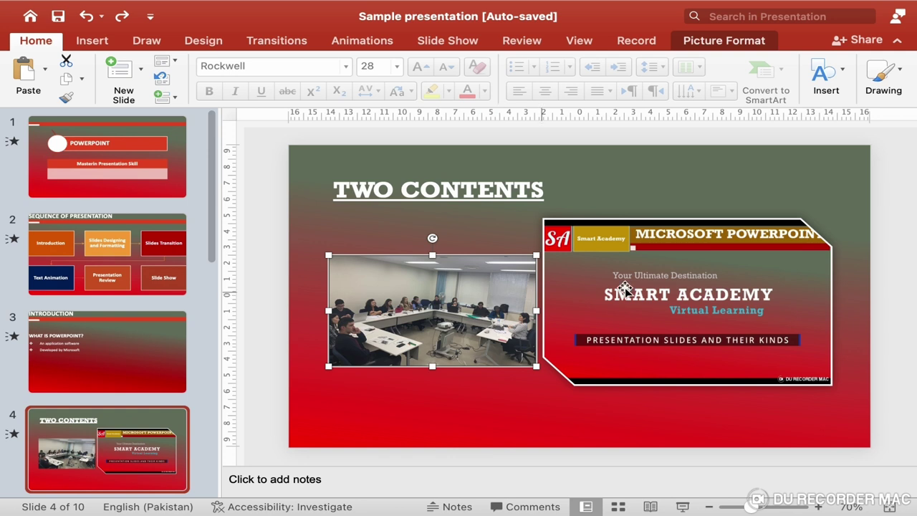
# - Align the video to the slide's right edge, after trying Align Left and Align Centre
pyautogui.click(832, 303)
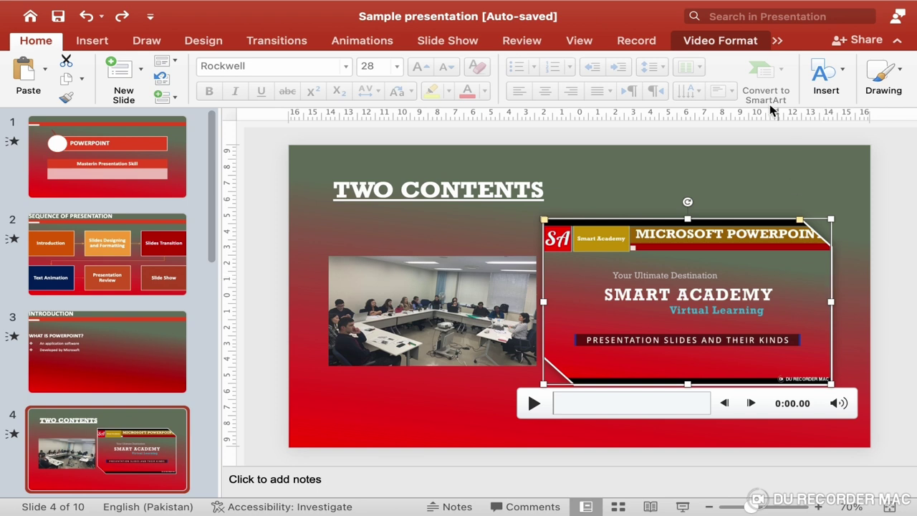
pyautogui.click(725, 42)
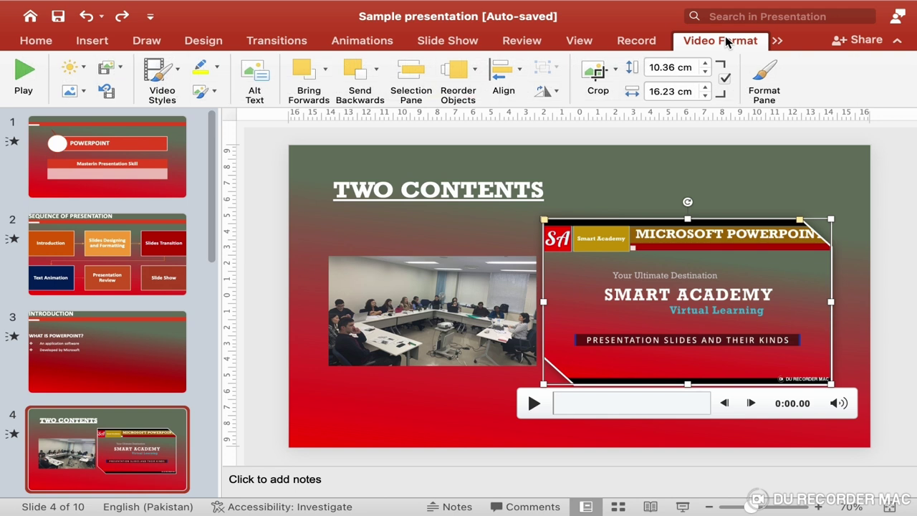
pyautogui.click(521, 85)
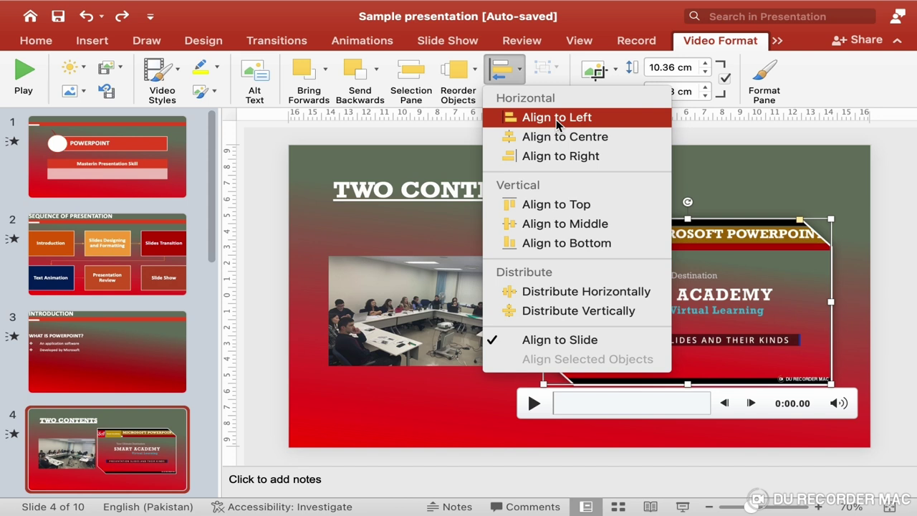
pyautogui.click(557, 119)
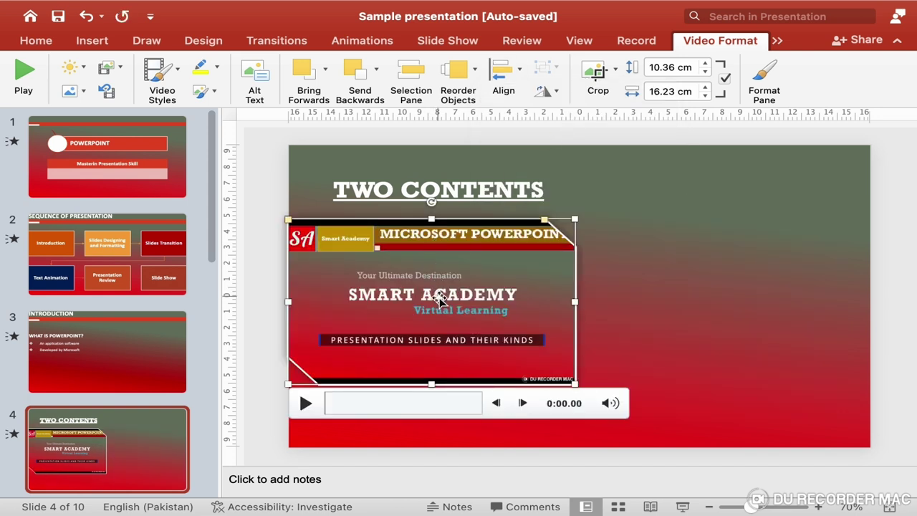
pyautogui.click(523, 75)
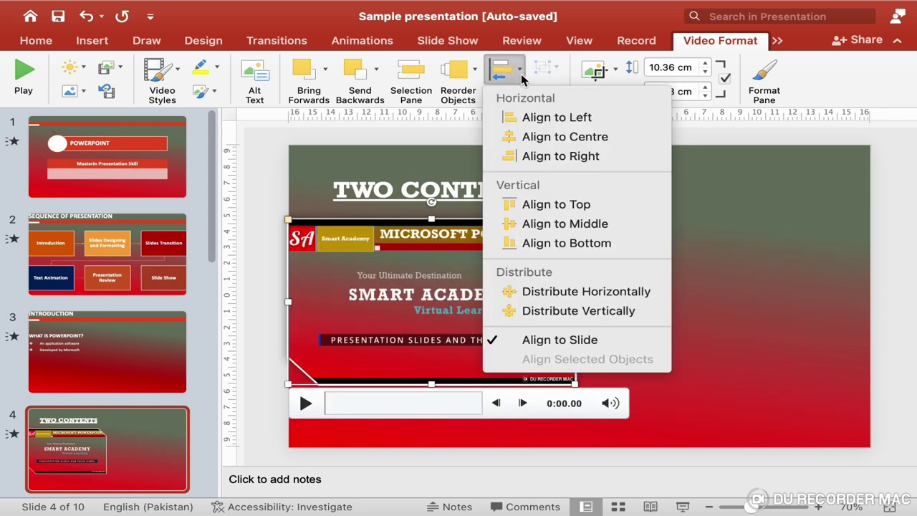
pyautogui.click(564, 137)
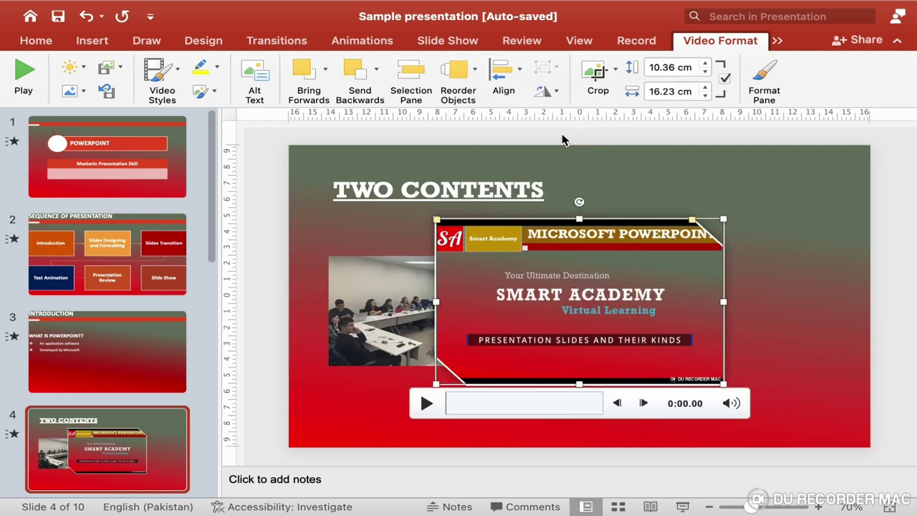
pyautogui.click(517, 71)
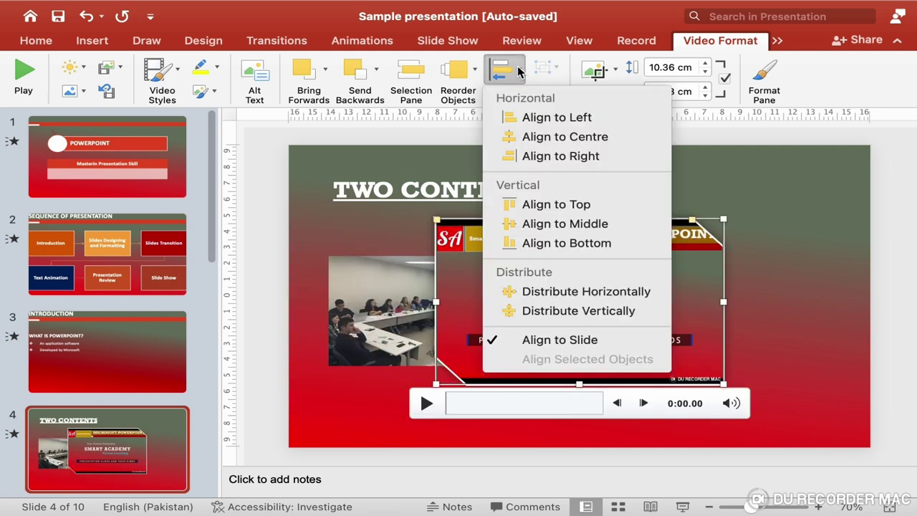
pyautogui.click(563, 158)
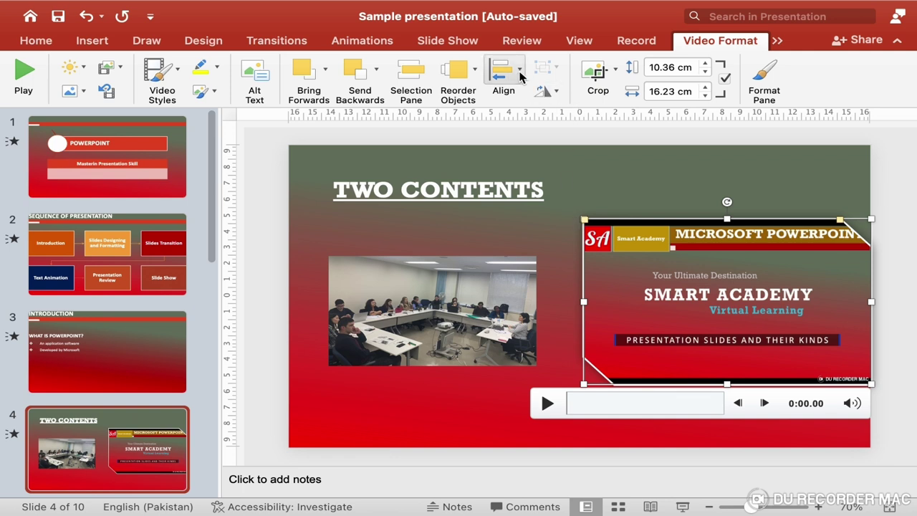
# - Align the video to the slide's bottom edge, after trying Align Top and Align Middle
pyautogui.click(520, 76)
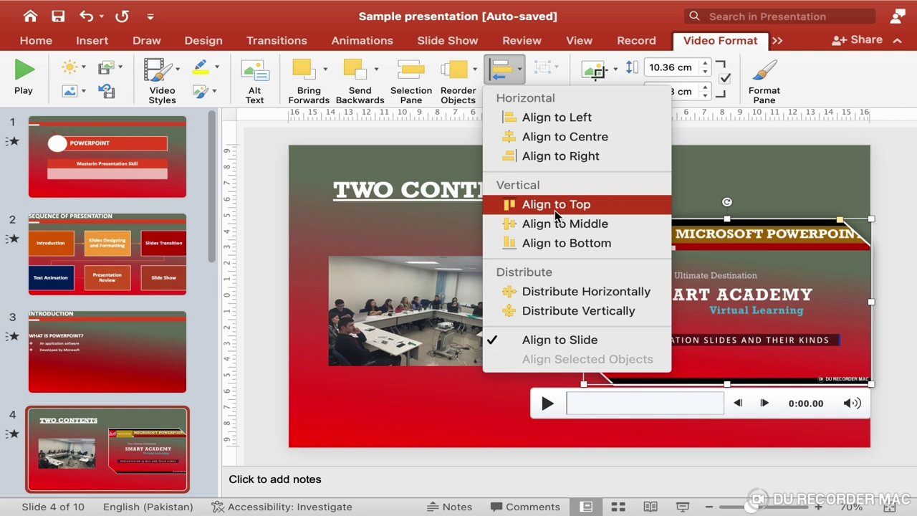
pyautogui.click(556, 206)
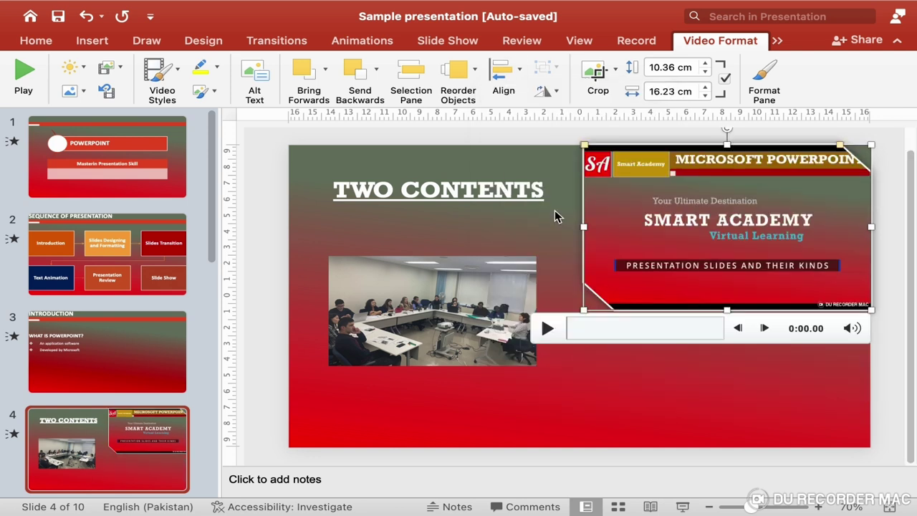
pyautogui.click(516, 83)
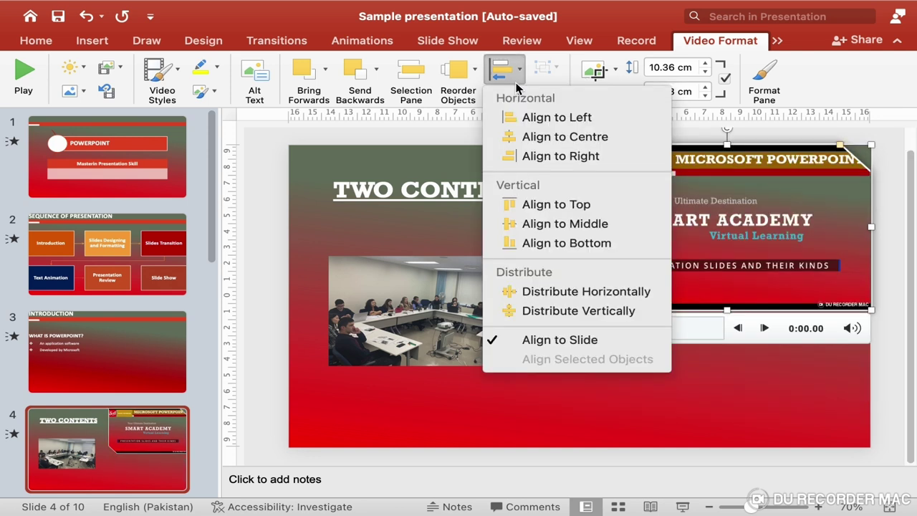
pyautogui.click(569, 225)
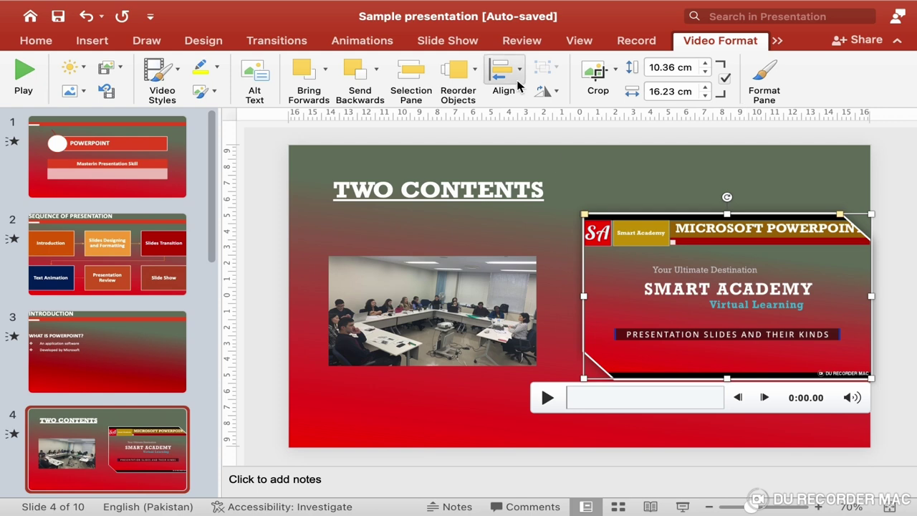
pyautogui.click(517, 85)
pyautogui.click(589, 245)
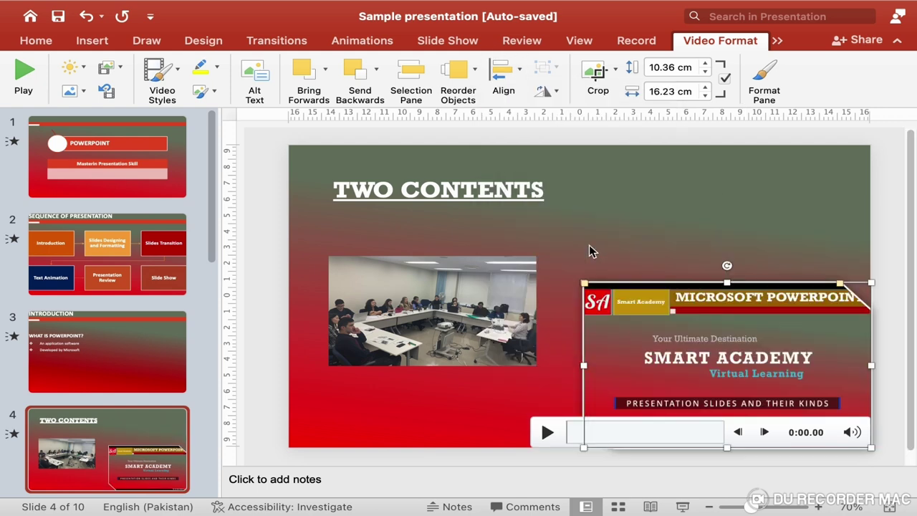
pyautogui.click(513, 83)
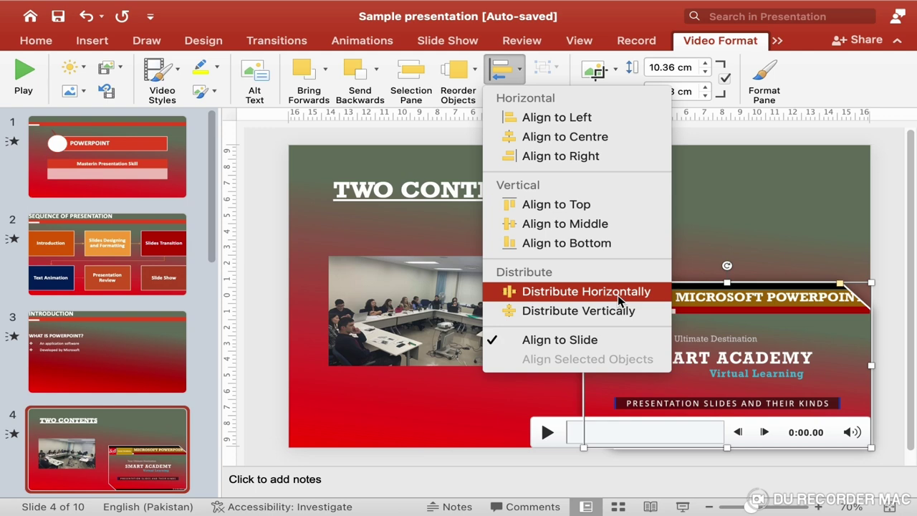
# - Distribute the video horizontally so it sits centred along the slide's bottom
pyautogui.click(620, 299)
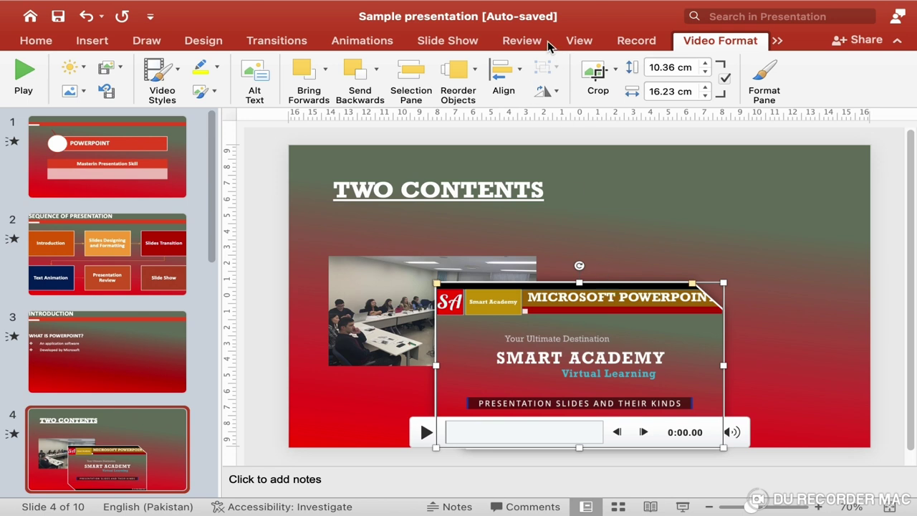
pyautogui.click(514, 70)
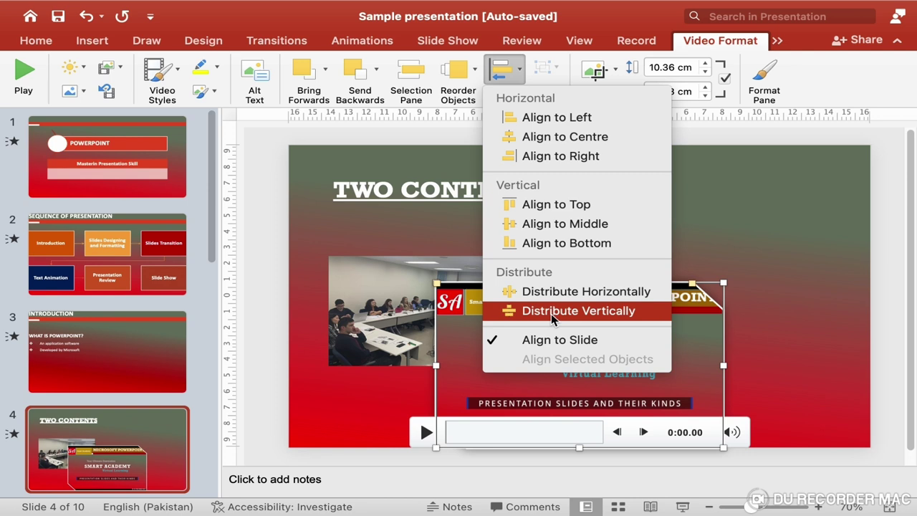
pyautogui.click(748, 281)
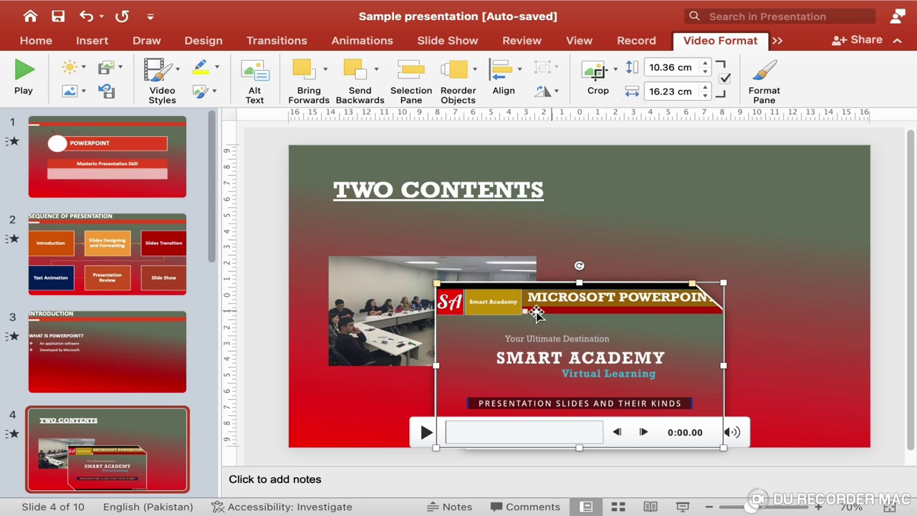
# - Crop the banner off the video's top and move the video to the lower right corner
pyautogui.click(606, 79)
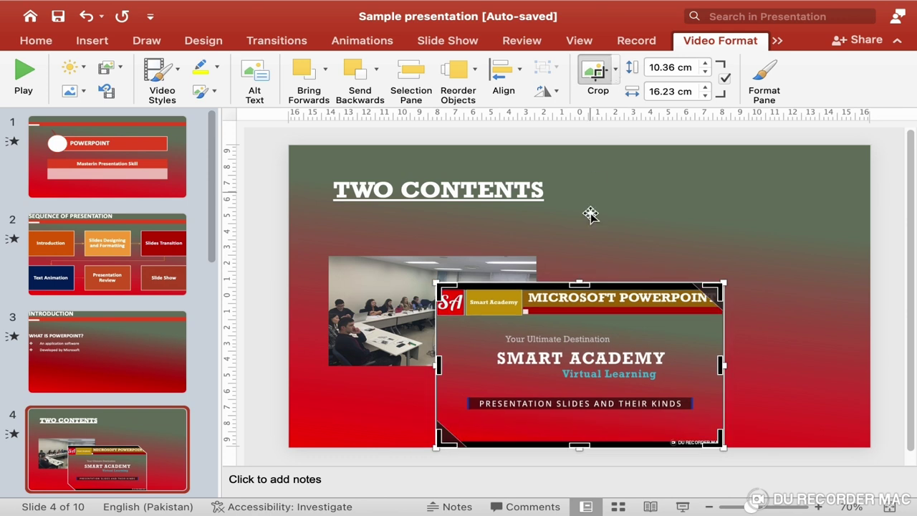
pyautogui.moveTo(579, 285); pyautogui.dragTo(579, 321)
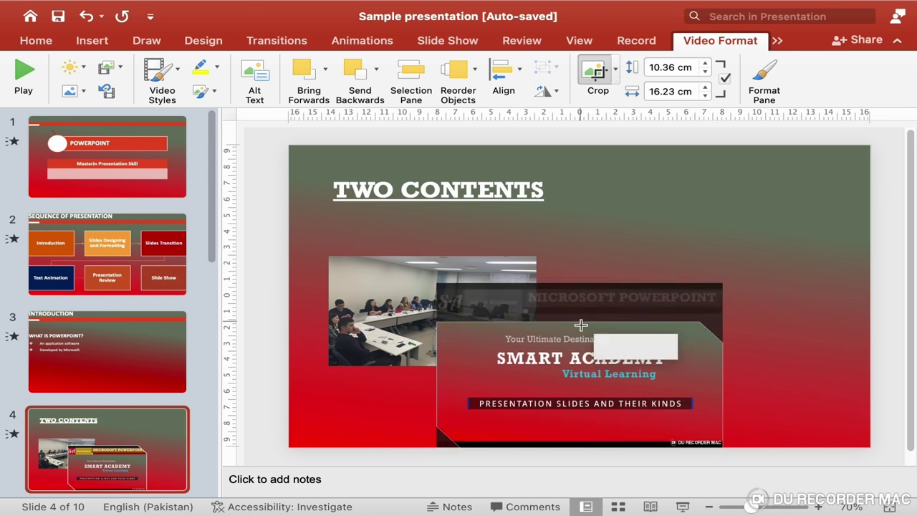
pyautogui.click(784, 341)
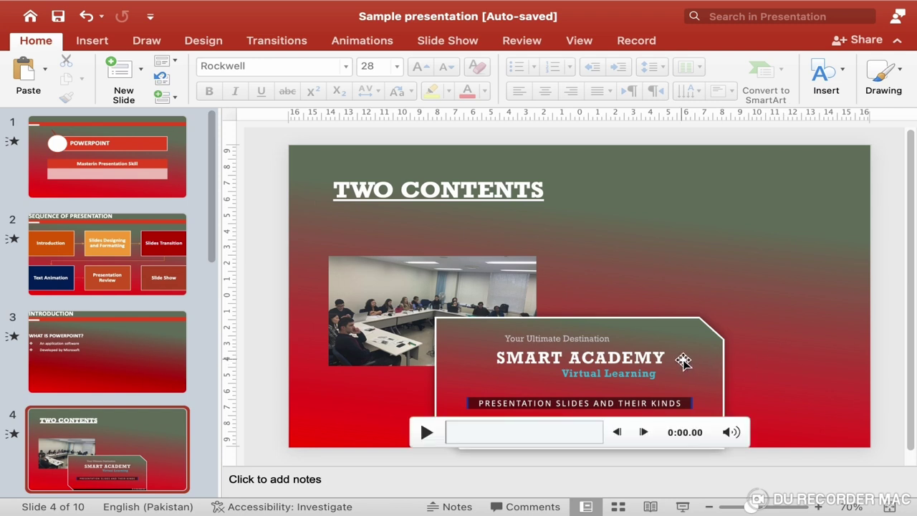
pyautogui.moveTo(684, 357); pyautogui.dragTo(827, 341)
pyautogui.click(615, 69)
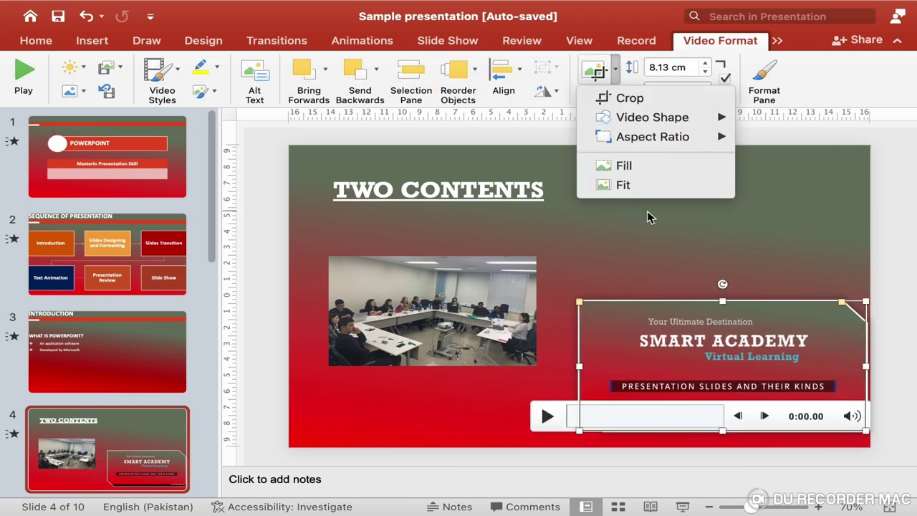
pyautogui.click(648, 232)
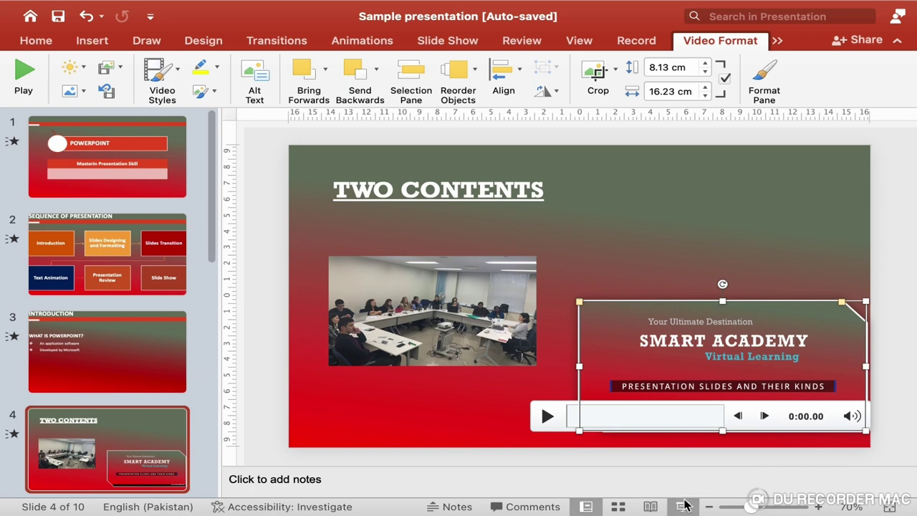
pyautogui.click(684, 506)
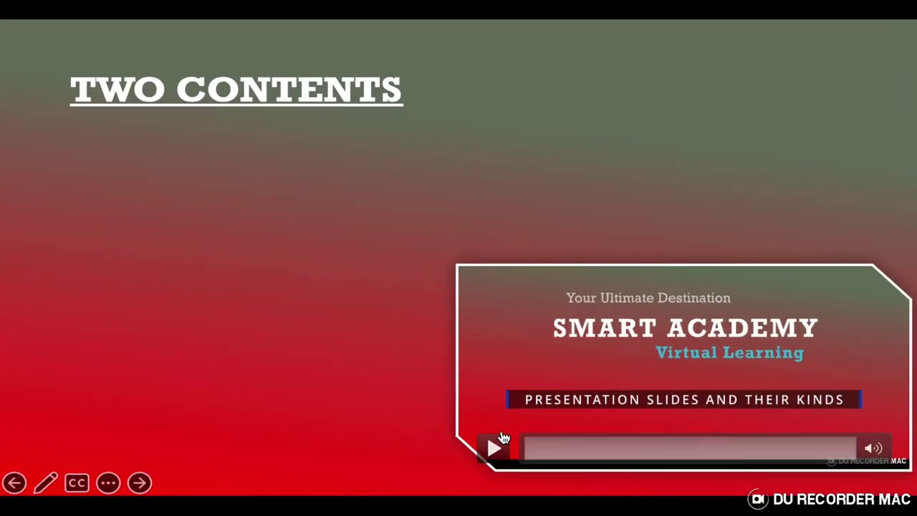
pyautogui.click(494, 448)
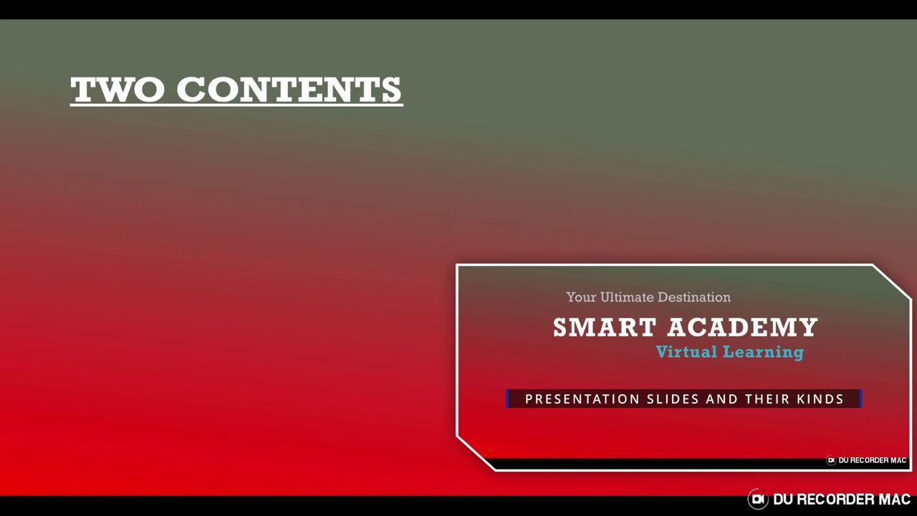
pyautogui.press('Escape')
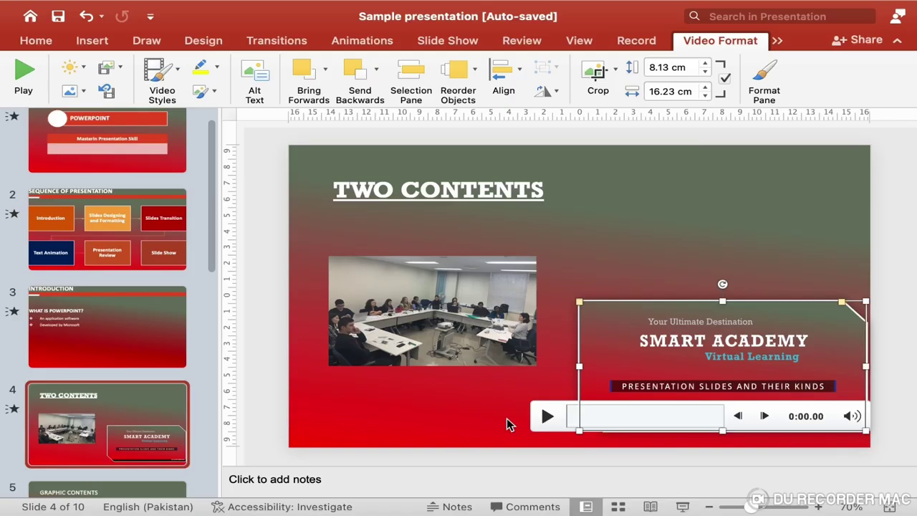